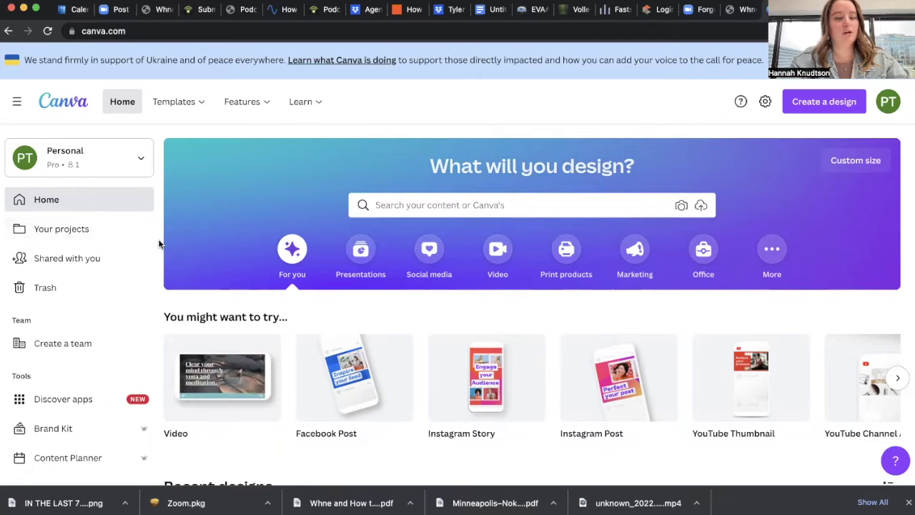
# Step: Create a new blank Instagram Post design
pyautogui.scroll(-1, 161, 246)
pyautogui.scroll(1, 167, 261)
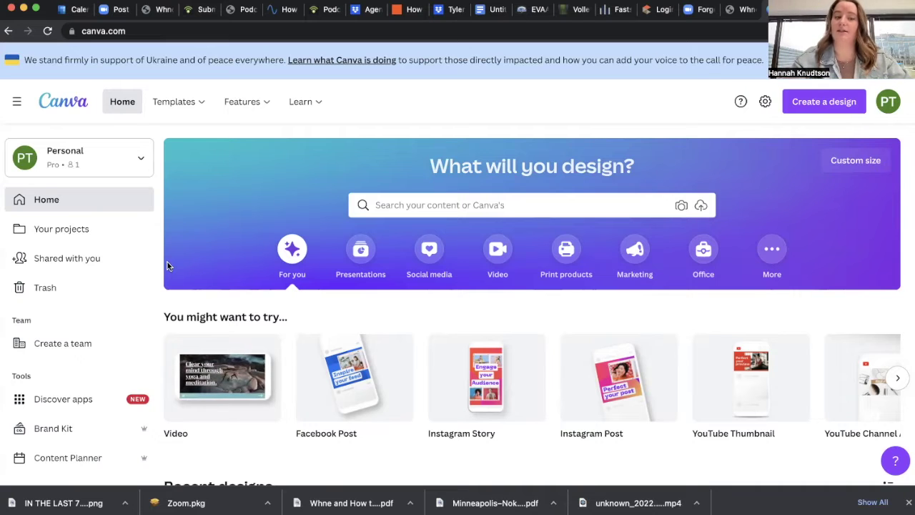
pyautogui.scroll(-1, 458, 323)
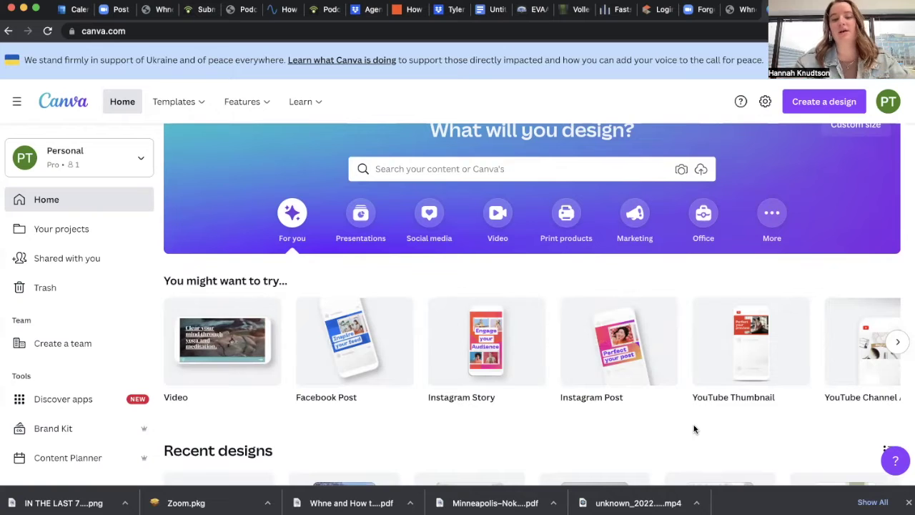
pyautogui.click(600, 356)
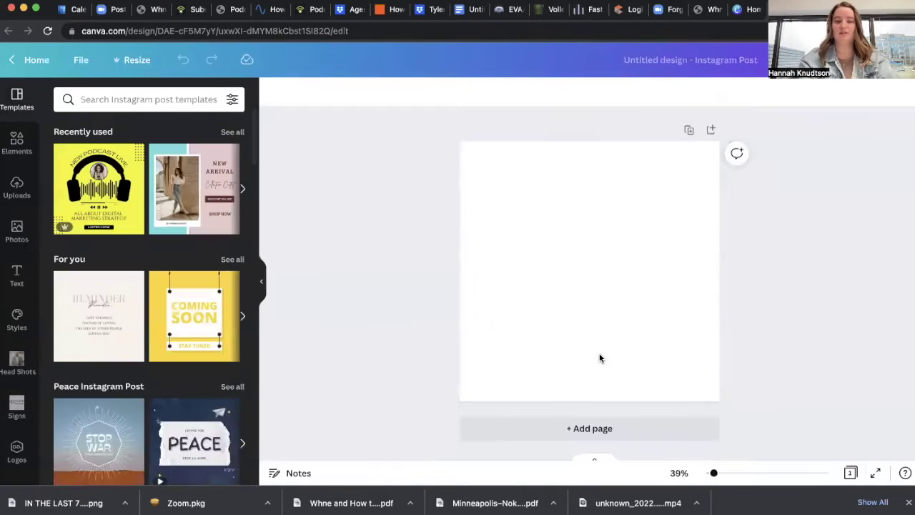
# Step: Search the Instagram post templates for "real estate" and browse the results
pyautogui.scroll(-3, 223, 334)
pyautogui.scroll(3, 224, 334)
pyautogui.click(117, 101)
pyautogui.write('real estate')
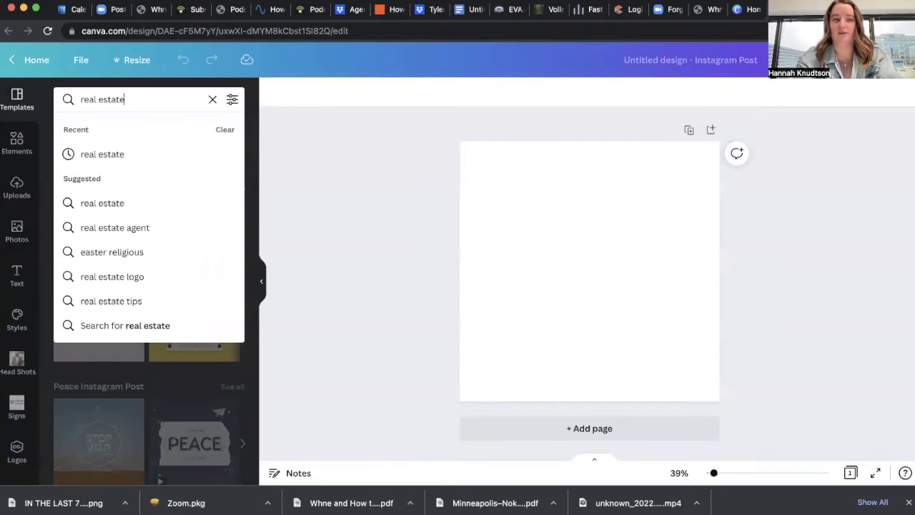
pyautogui.press('Return')
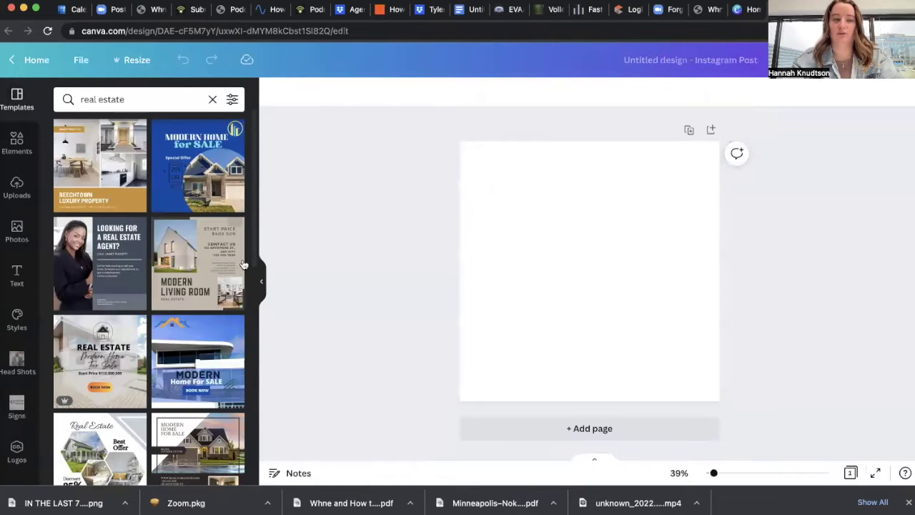
pyautogui.scroll(-3, 185, 395)
pyautogui.scroll(-5, 184, 395)
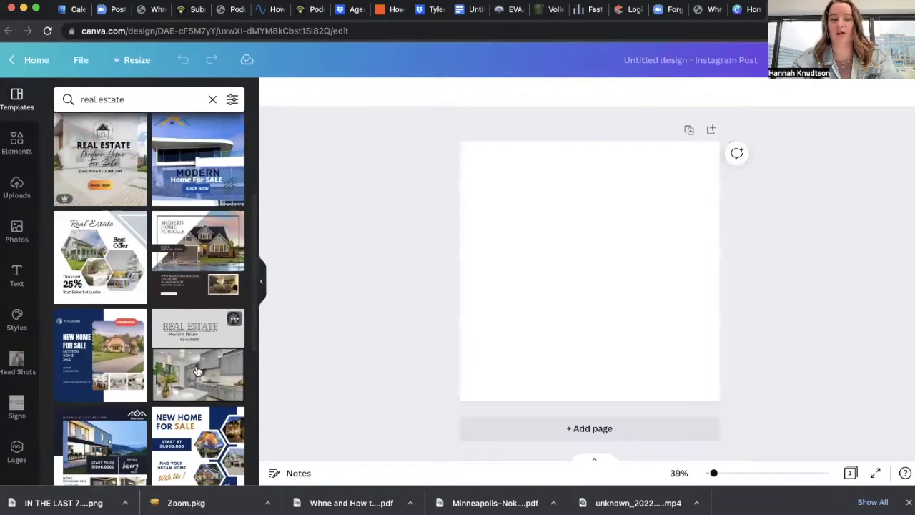
pyautogui.scroll(-10, 196, 370)
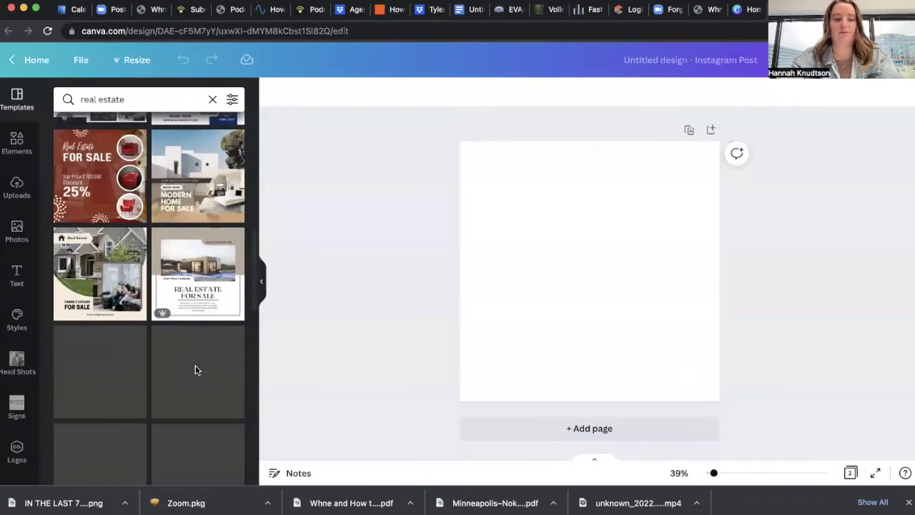
pyautogui.scroll(-5, 197, 371)
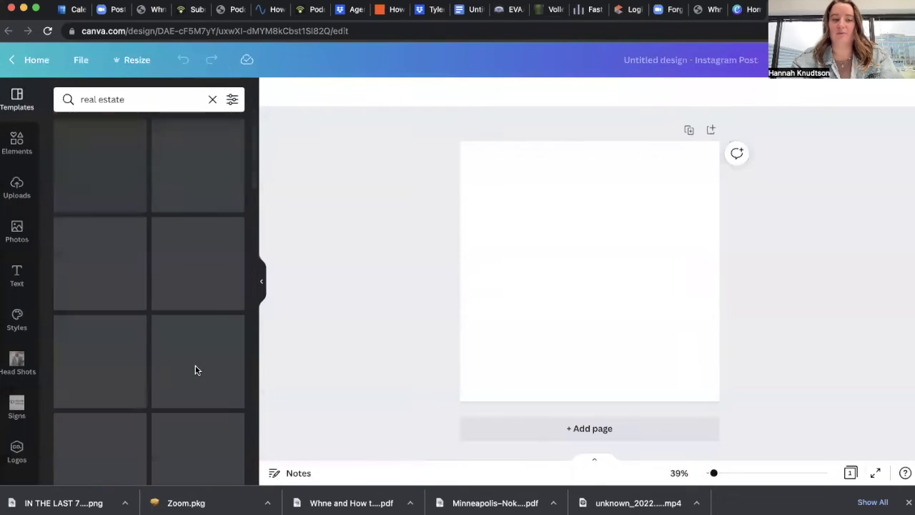
pyautogui.click(14, 147)
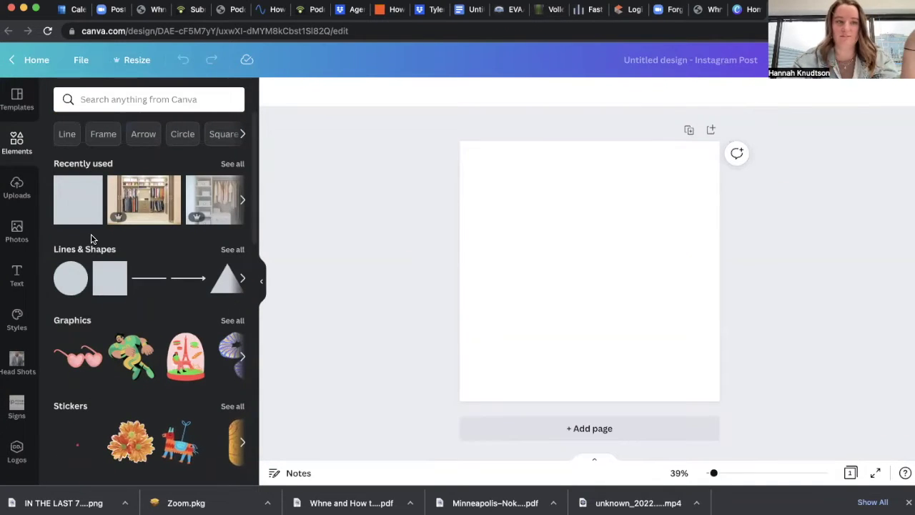
pyautogui.click(5, 187)
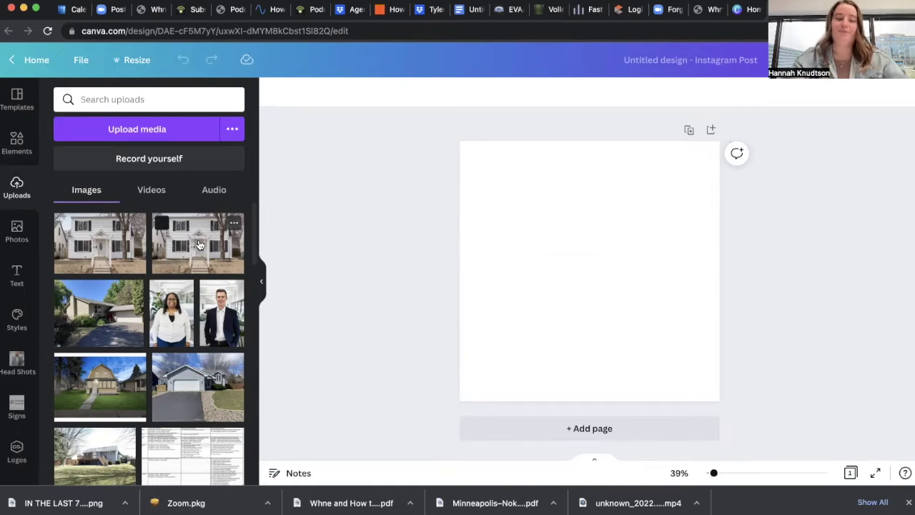
pyautogui.click(201, 245)
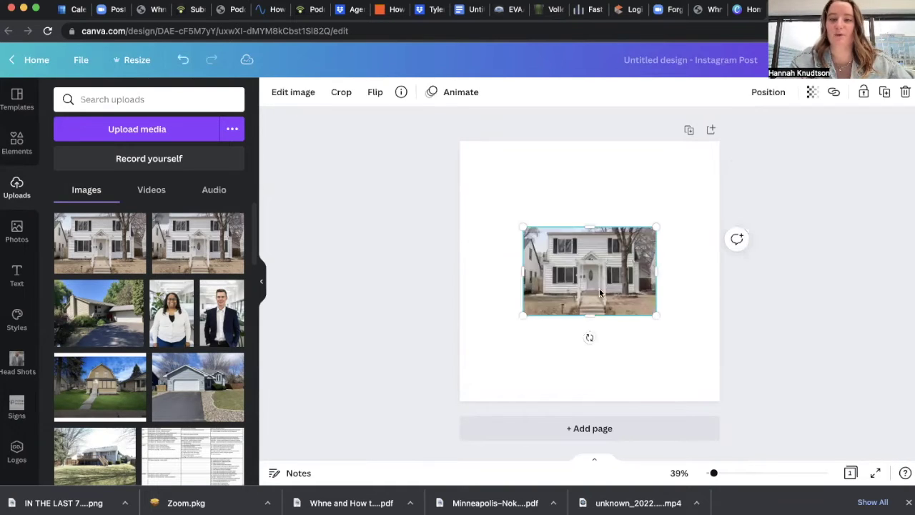
pyautogui.moveTo(520, 226); pyautogui.dragTo(471, 192)
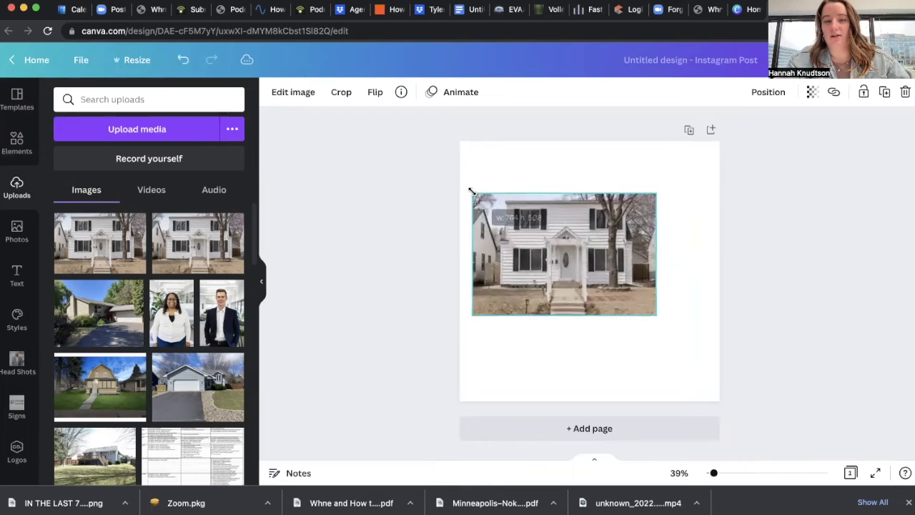
pyautogui.moveTo(661, 189); pyautogui.dragTo(712, 151)
pyautogui.click(766, 339)
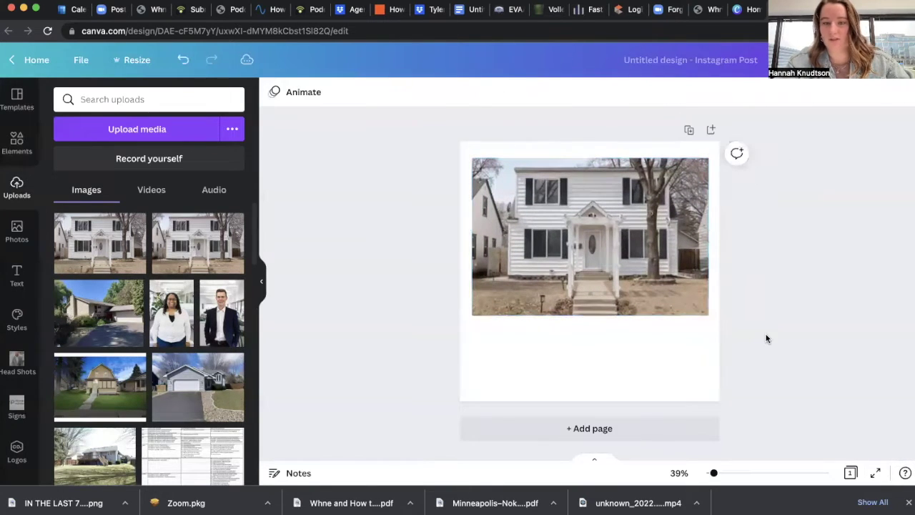
pyautogui.click(599, 223)
pyautogui.press('Delete')
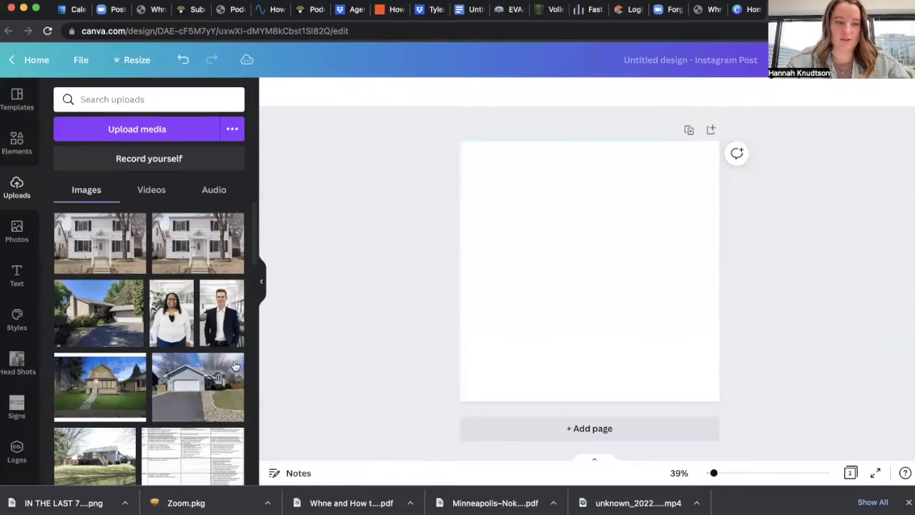
# Step: Add the uploaded photo of the green-roofed house in snow, horizontally centred in the upper part of the page
pyautogui.scroll(-5, 189, 348)
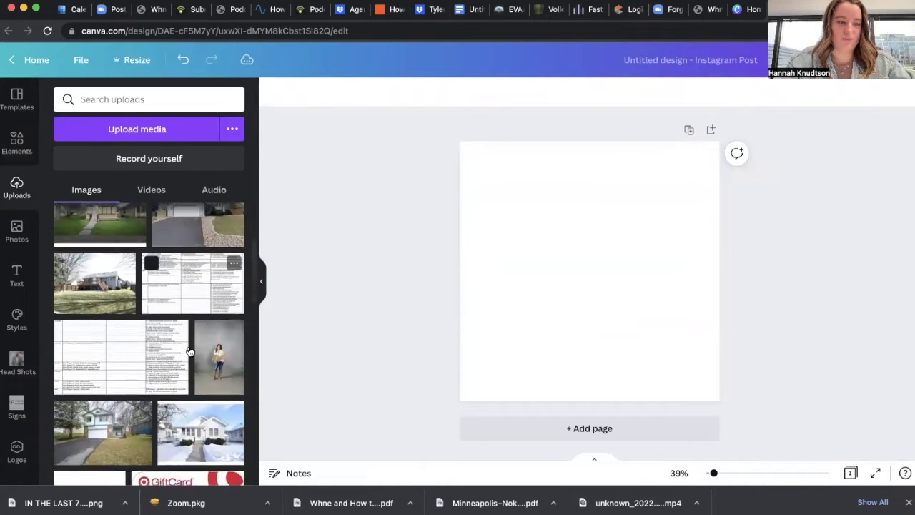
pyautogui.scroll(-6, 190, 350)
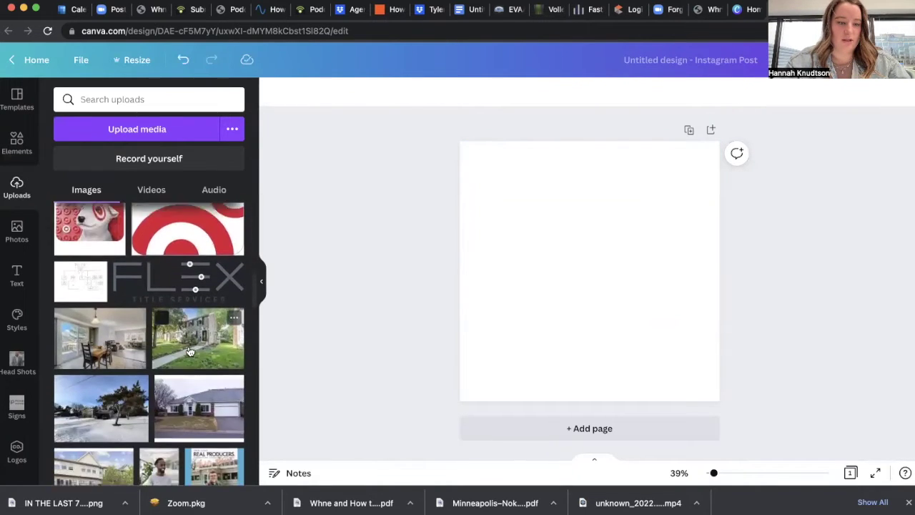
pyautogui.scroll(-6, 190, 350)
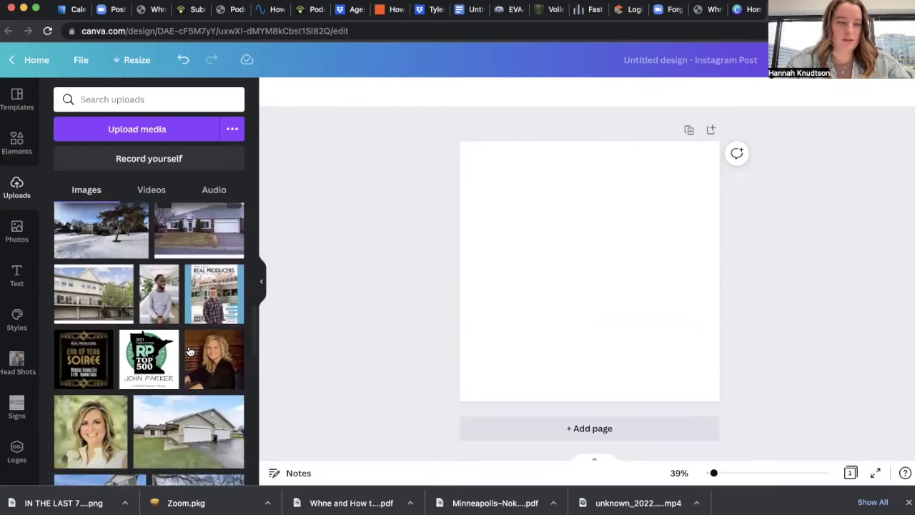
pyautogui.scroll(-6, 189, 350)
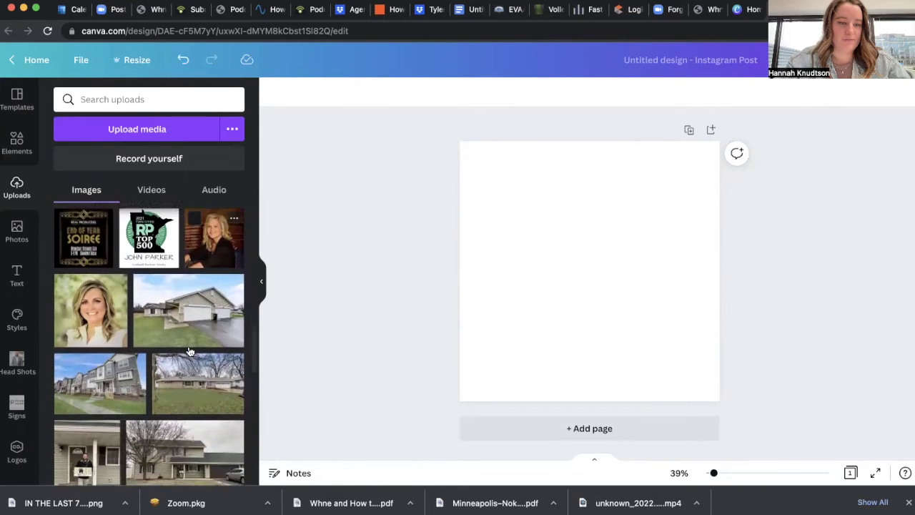
pyautogui.scroll(-2, 190, 351)
pyautogui.scroll(-3, 190, 350)
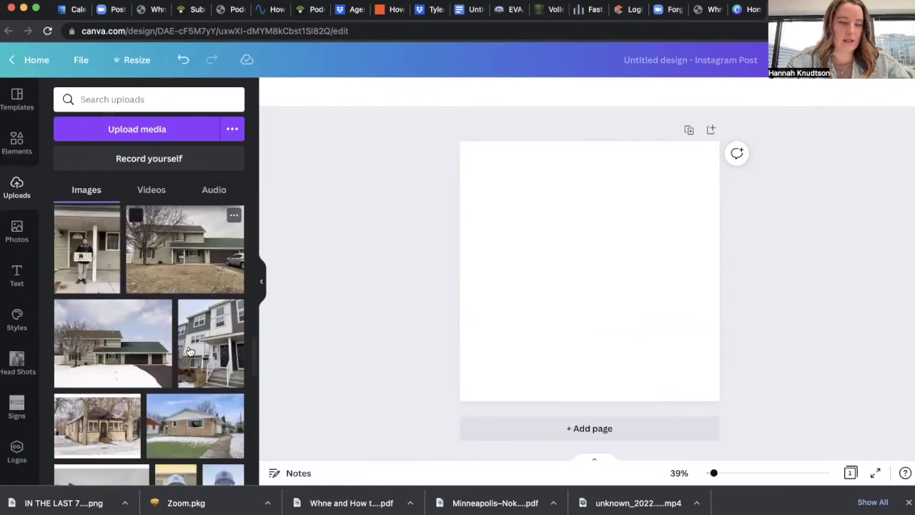
pyautogui.click(113, 341)
pyautogui.moveTo(505, 206)
pyautogui.mouseDown()
pyautogui.moveTo(480, 193)
pyautogui.moveTo(508, 201)
pyautogui.mouseUp()
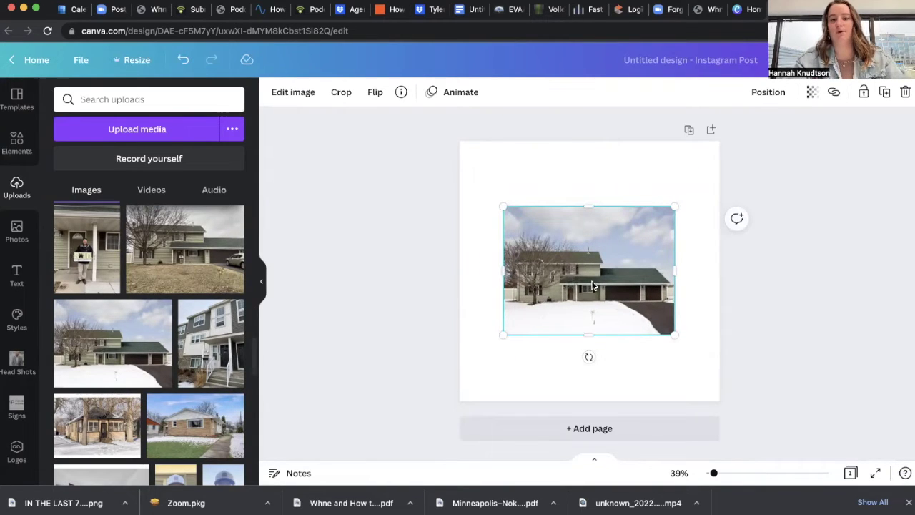
pyautogui.moveTo(592, 284); pyautogui.dragTo(591, 244)
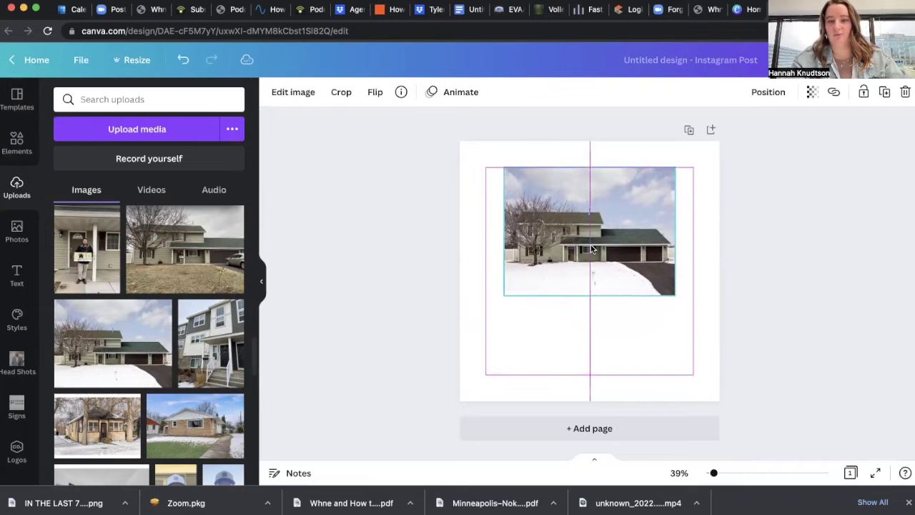
pyautogui.click(579, 343)
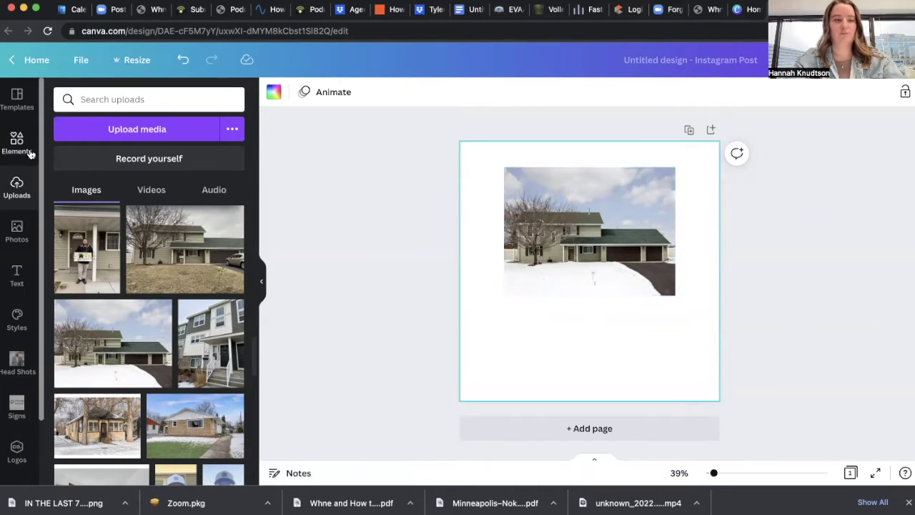
# Step: Add a body text reading "Under" below the house photo
pyautogui.click(8, 273)
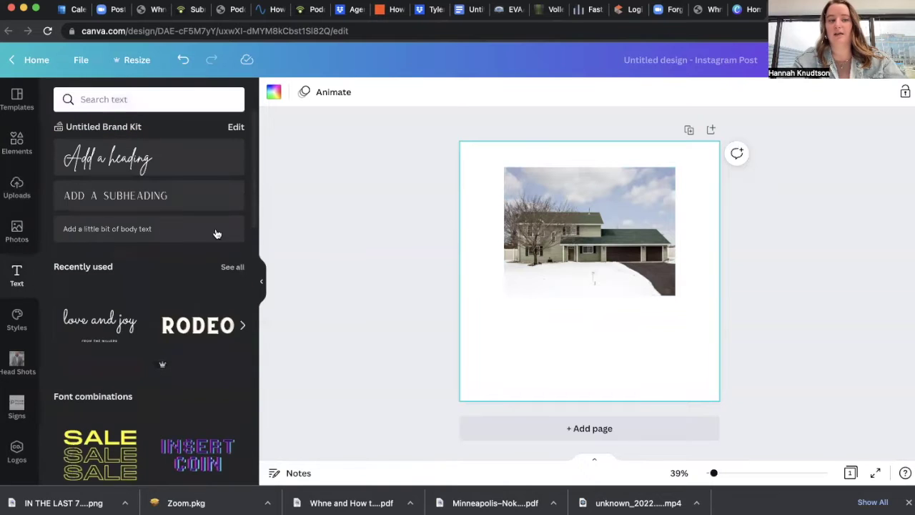
pyautogui.click(183, 239)
pyautogui.moveTo(600, 293); pyautogui.dragTo(639, 299)
pyautogui.write('Under')
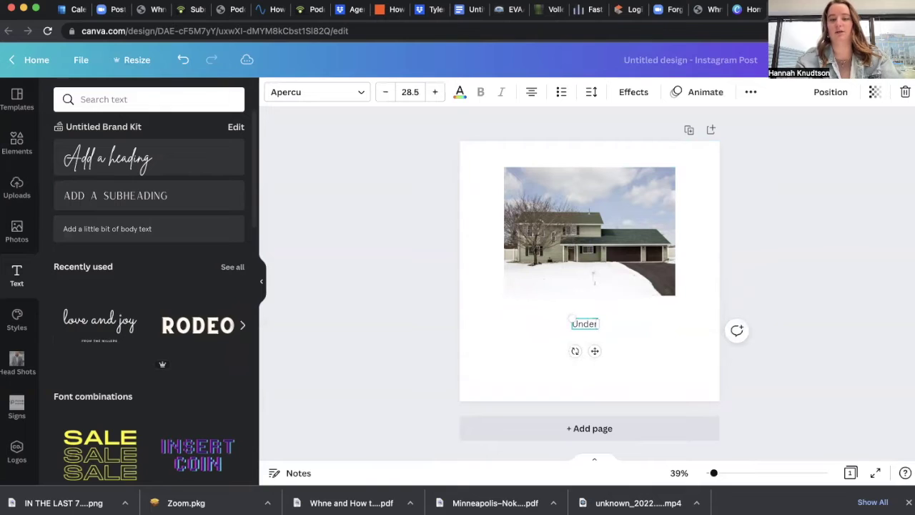
# Step: Duplicate the "Under" text just below and slightly left of the original, and change the copy to "Contract"
pyautogui.click(591, 331)
pyautogui.moveTo(582, 325); pyautogui.dragTo(585, 334)
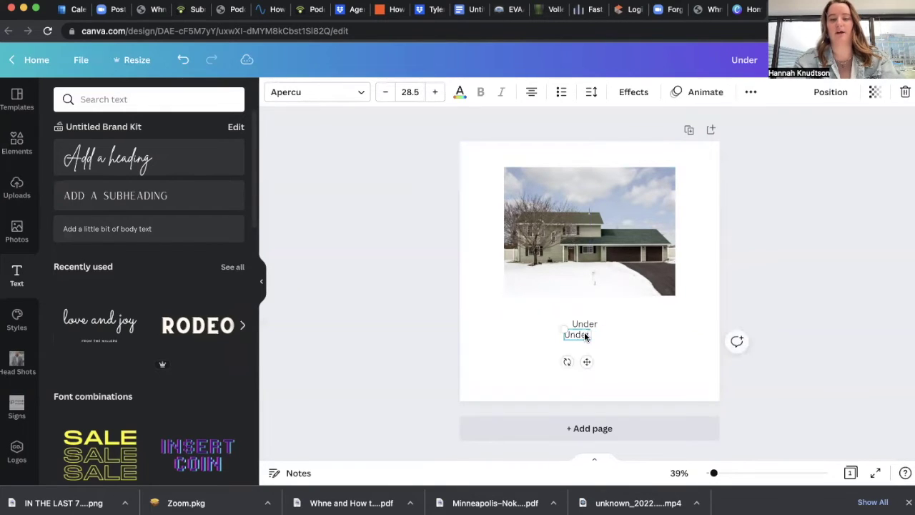
pyautogui.write('Con')
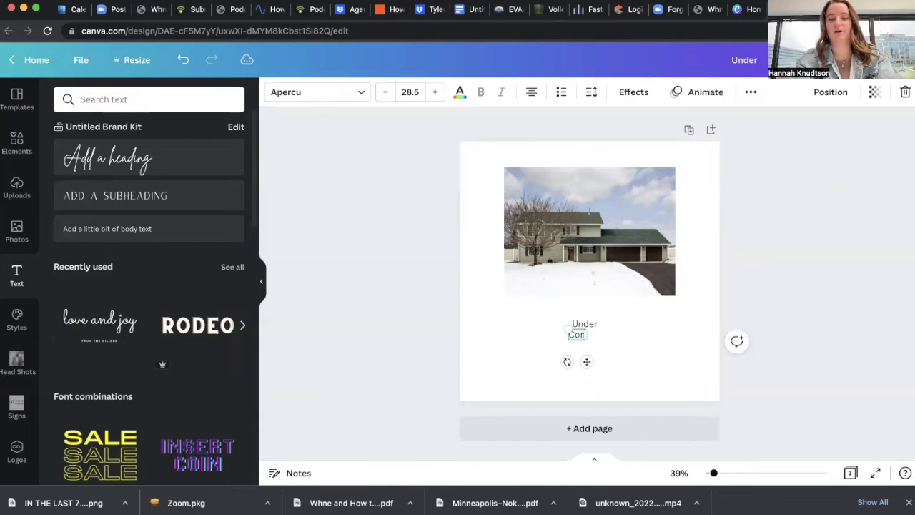
pyautogui.write('tract')
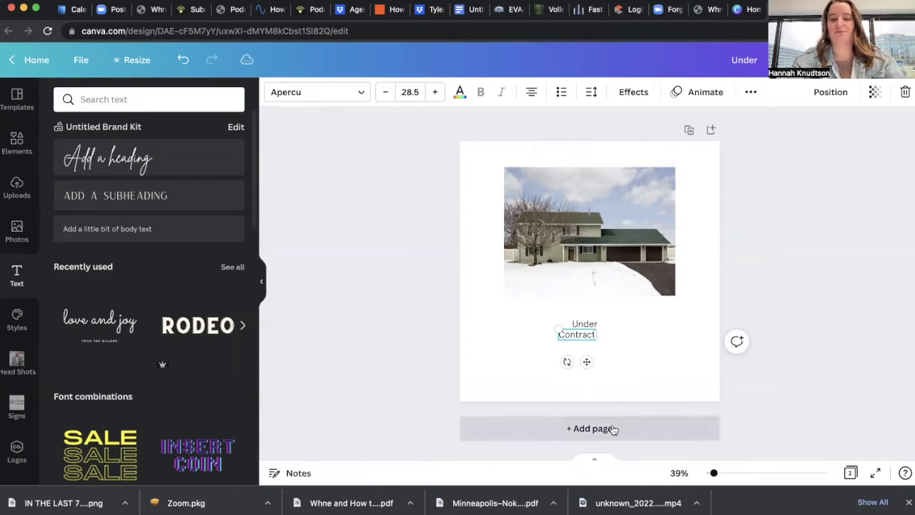
pyautogui.click(608, 386)
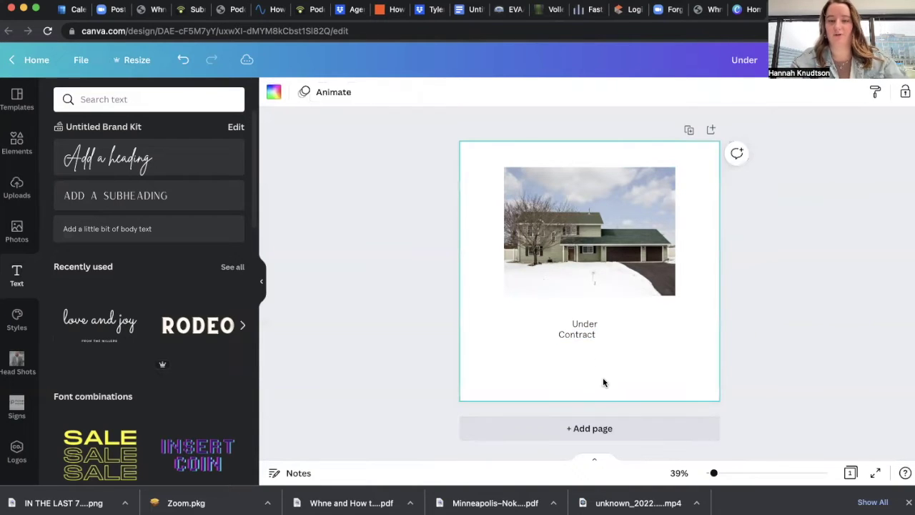
pyautogui.click(585, 342)
pyautogui.click(612, 373)
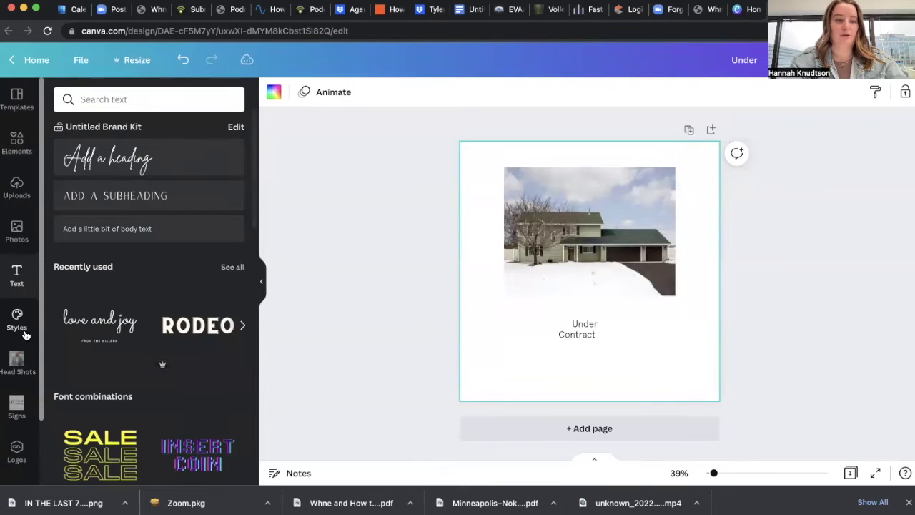
# Step: Add the horizontal eXp Realty Pemberton Homes logo from the brand kit and shrink it into the page's lower-right corner
pyautogui.click(17, 450)
pyautogui.scroll(-4, 105, 381)
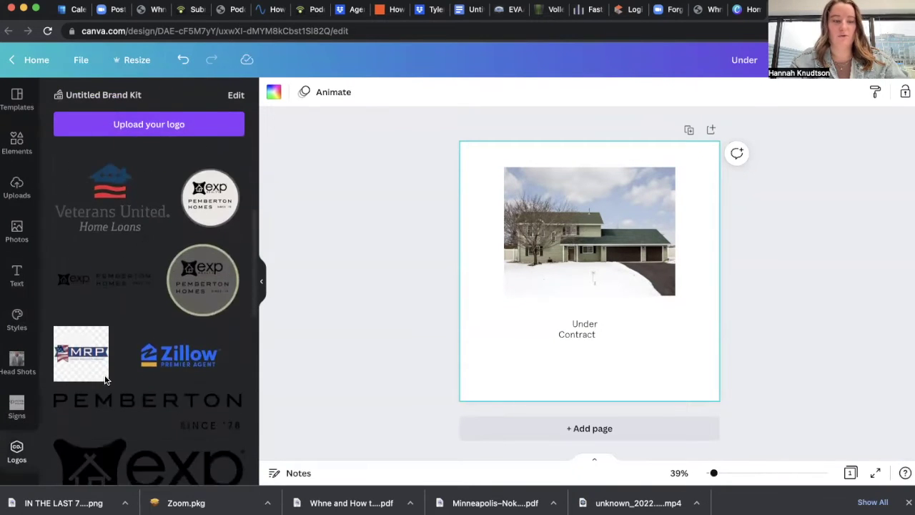
pyautogui.scroll(1, 105, 381)
pyautogui.click(112, 249)
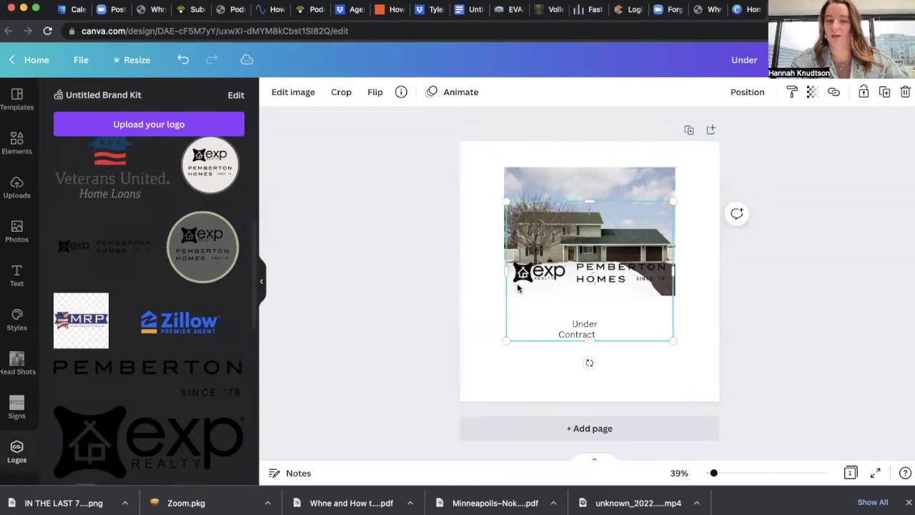
pyautogui.moveTo(567, 280); pyautogui.dragTo(619, 389)
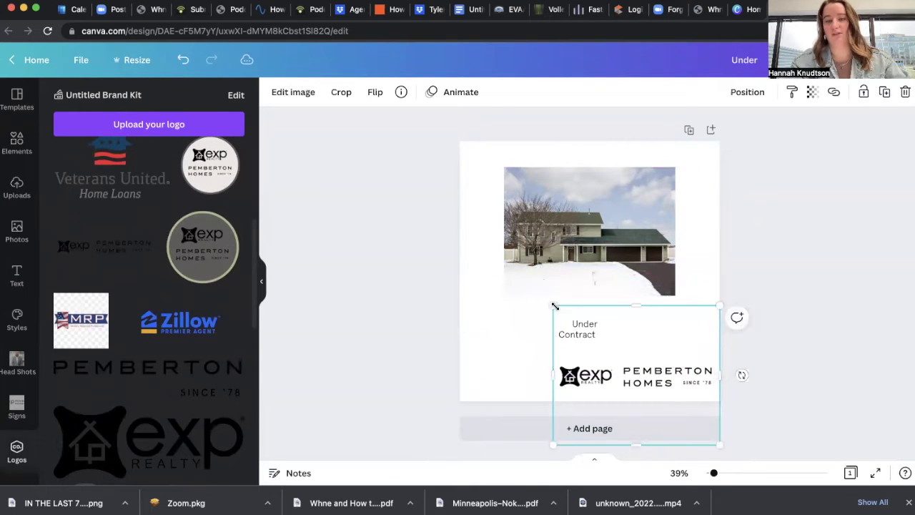
pyautogui.moveTo(567, 309); pyautogui.dragTo(660, 373)
pyautogui.click(750, 350)
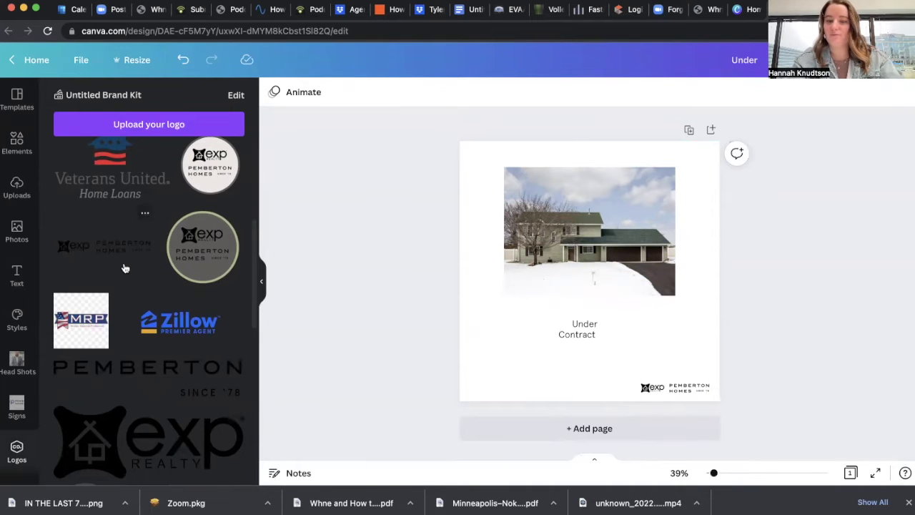
# Step: Add the head shot of the smiling woman in a light blue blouse from the Head Shots folder to the page's lower-left corner
pyautogui.click(18, 184)
pyautogui.scroll(-10, 179, 378)
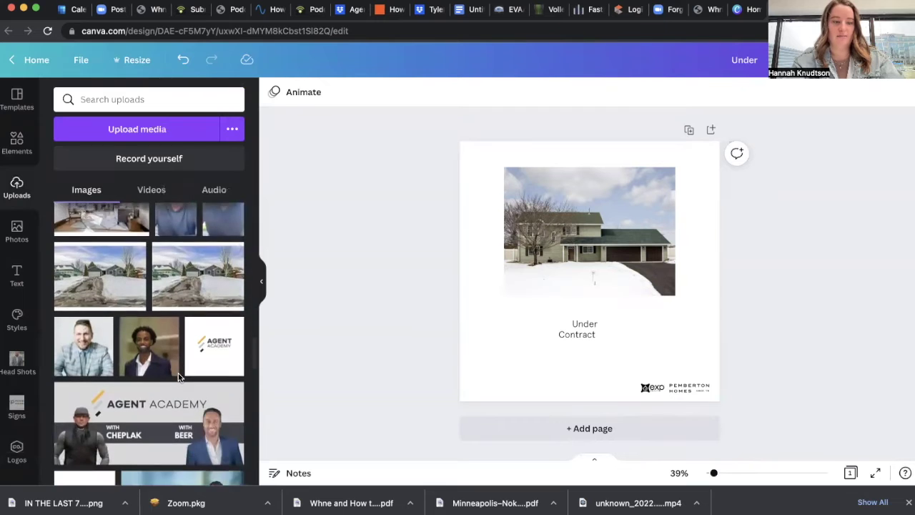
pyautogui.scroll(-5, 179, 379)
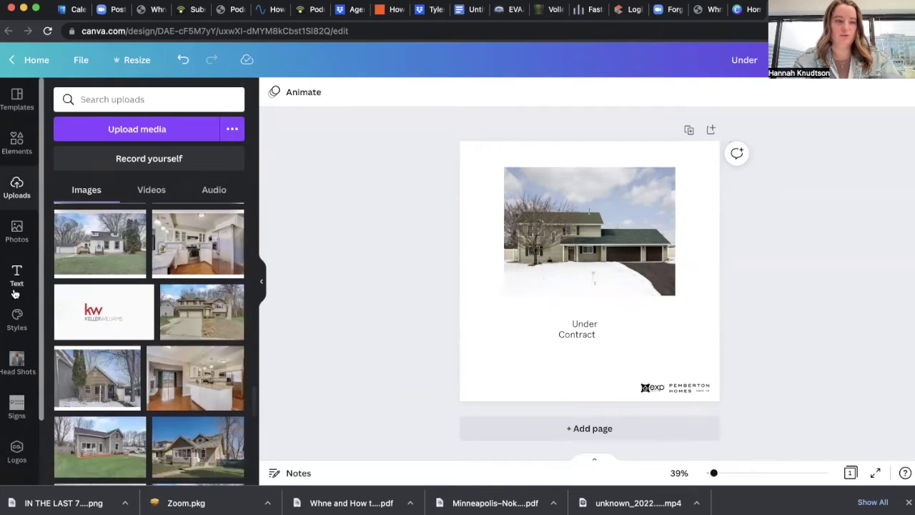
pyautogui.click(10, 364)
pyautogui.scroll(-10, 148, 287)
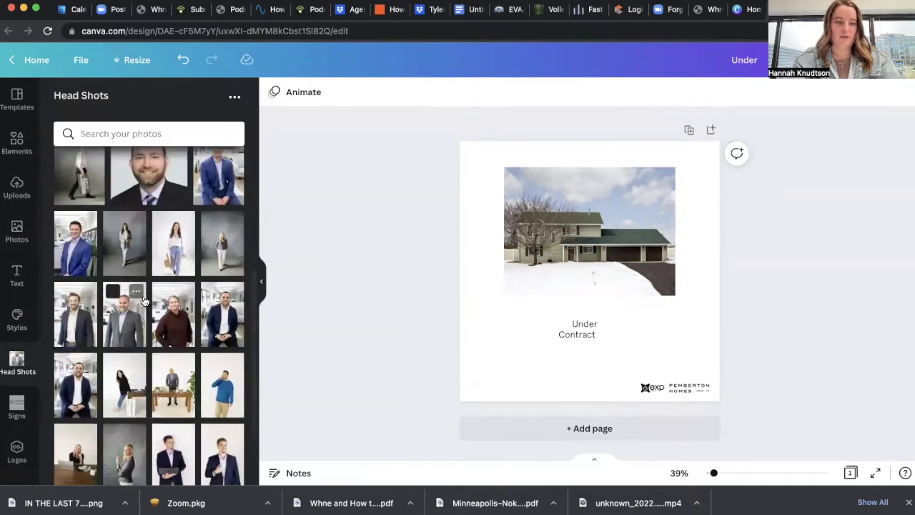
pyautogui.scroll(15, 148, 287)
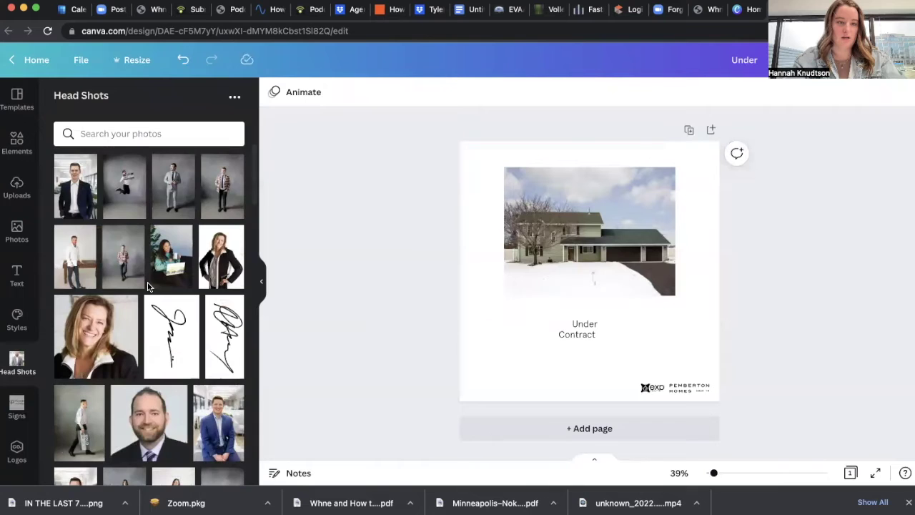
pyautogui.scroll(-10, 148, 287)
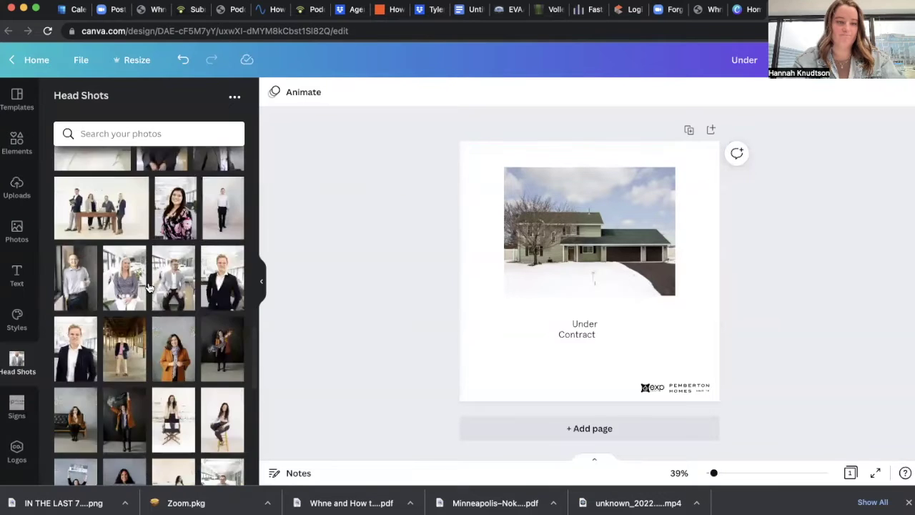
pyautogui.scroll(-10, 148, 287)
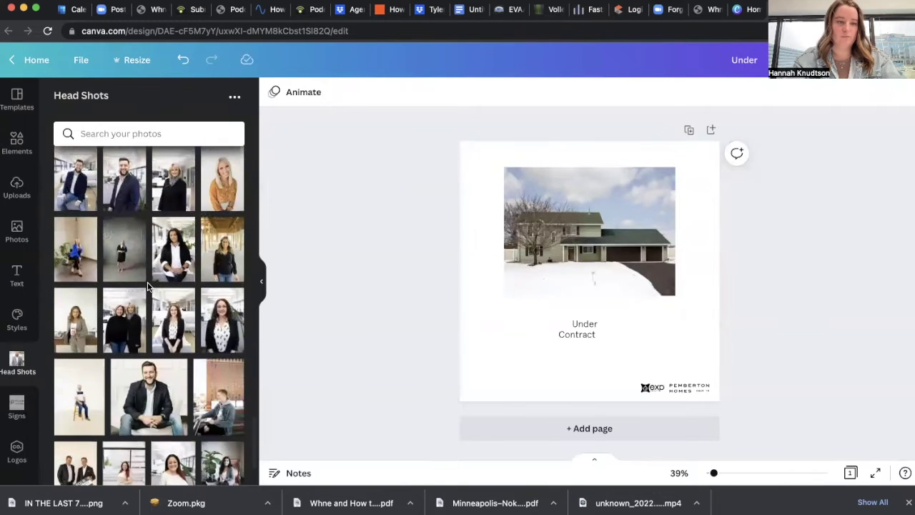
pyautogui.scroll(-10, 148, 287)
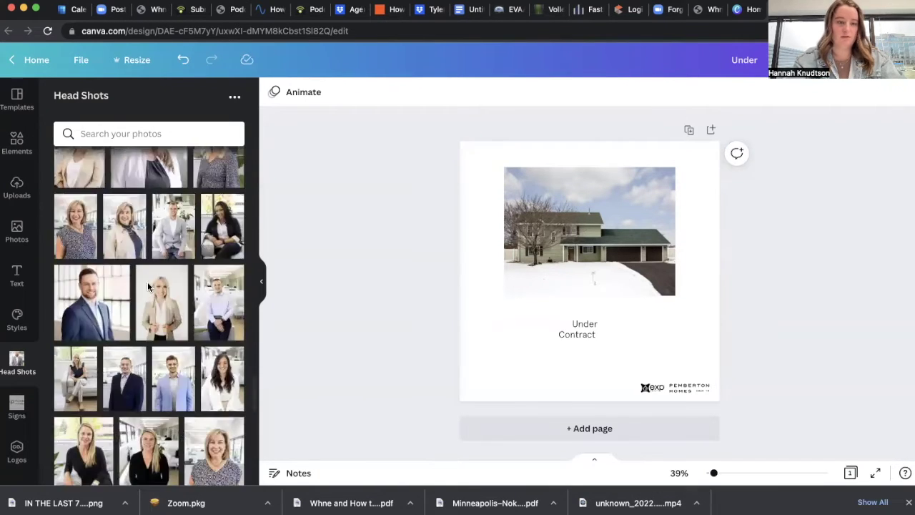
pyautogui.scroll(-10, 148, 287)
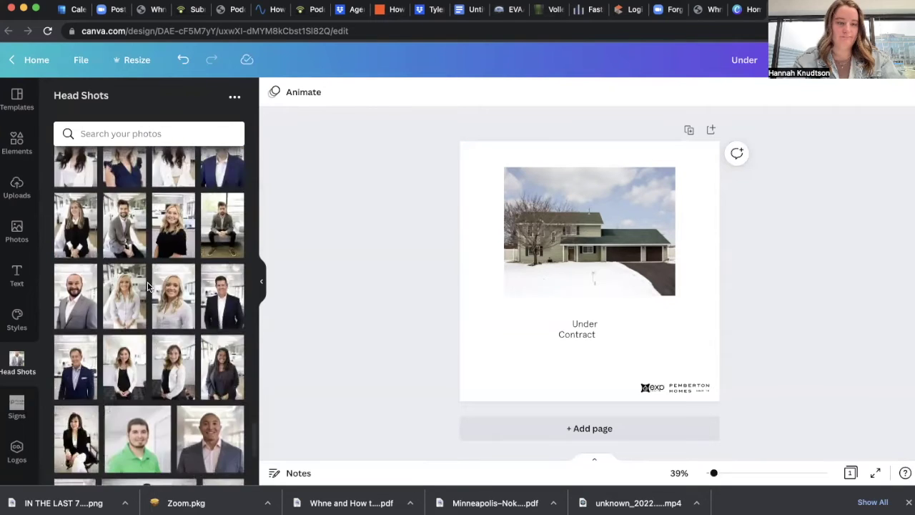
pyautogui.scroll(-3, 147, 287)
pyautogui.click(173, 325)
pyautogui.moveTo(594, 252); pyautogui.dragTo(528, 296)
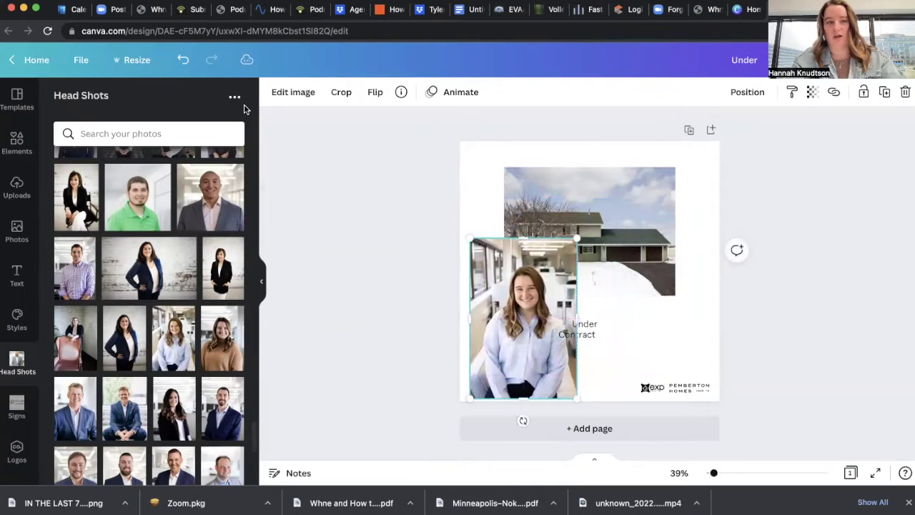
# Step: Remove the head shot's background and move the cut-out slightly left along the page's lower edge
pyautogui.click(287, 95)
pyautogui.click(119, 172)
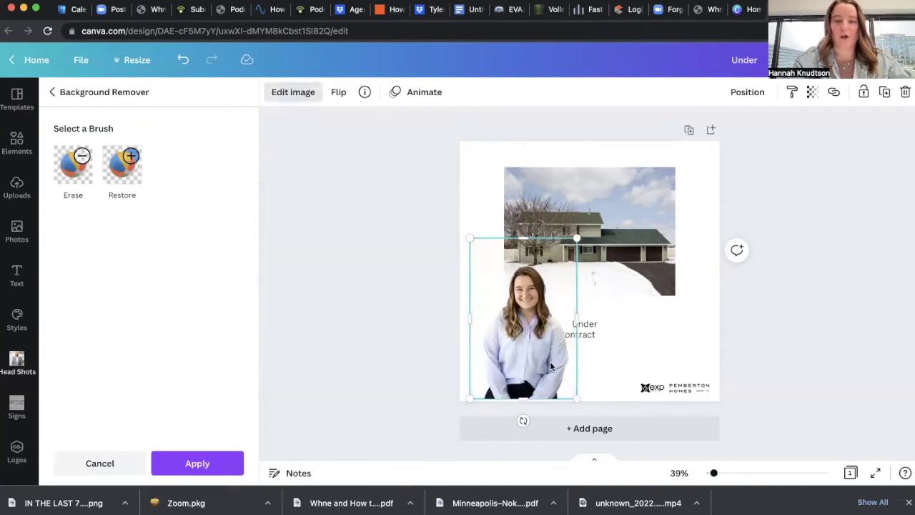
pyautogui.moveTo(520, 333); pyautogui.dragTo(509, 335)
pyautogui.click(401, 344)
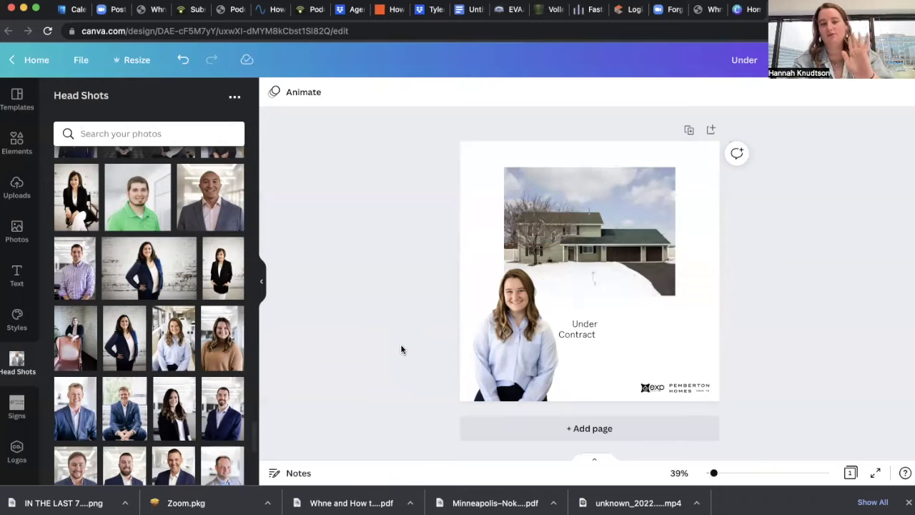
# Step: Enlarge the house photo to nearly the page width and centre it with a narrow margin at the page's upper edge
pyautogui.moveTo(552, 241); pyautogui.dragTo(520, 231)
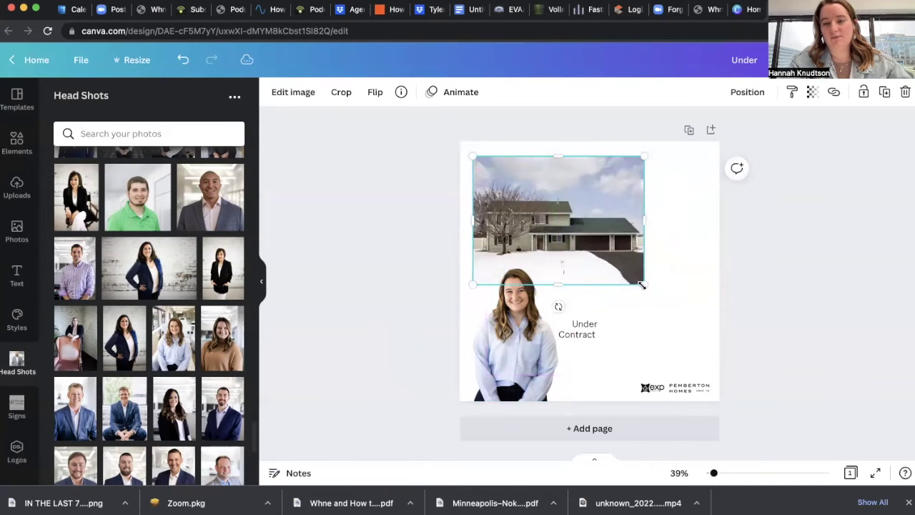
pyautogui.moveTo(645, 286); pyautogui.dragTo(704, 328)
pyautogui.moveTo(613, 268); pyautogui.dragTo(615, 266)
pyautogui.click(771, 273)
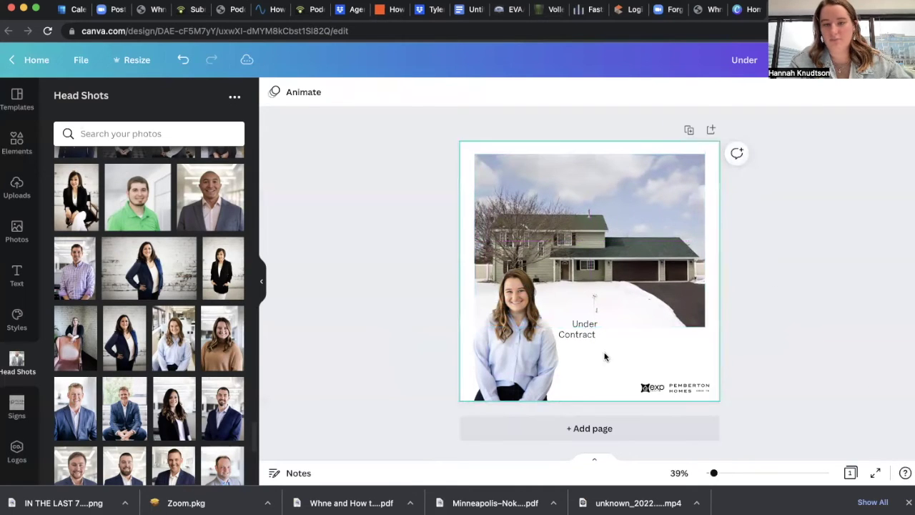
# Step: Move the "Contract" text just above the logo and the "Under" text below the house photo, beside the head shot
pyautogui.click(579, 336)
pyautogui.moveTo(579, 336); pyautogui.dragTo(667, 363)
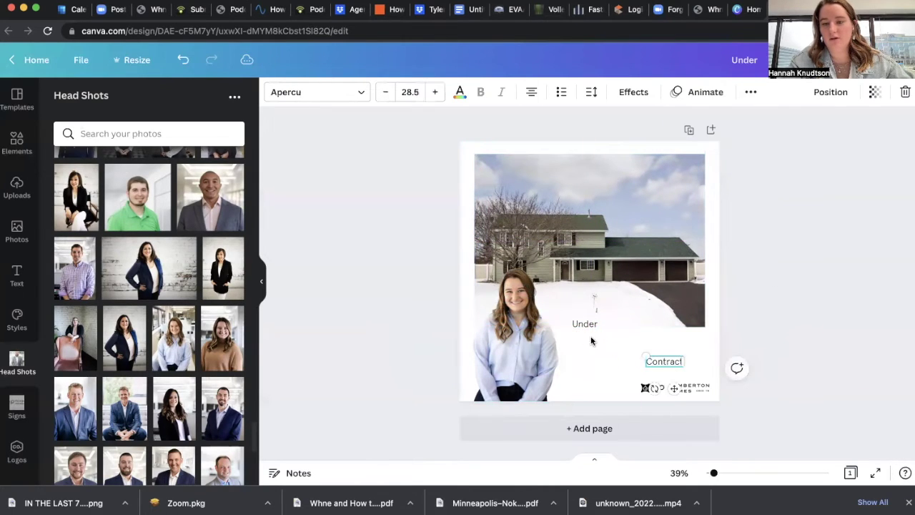
pyautogui.moveTo(584, 323); pyautogui.dragTo(602, 345)
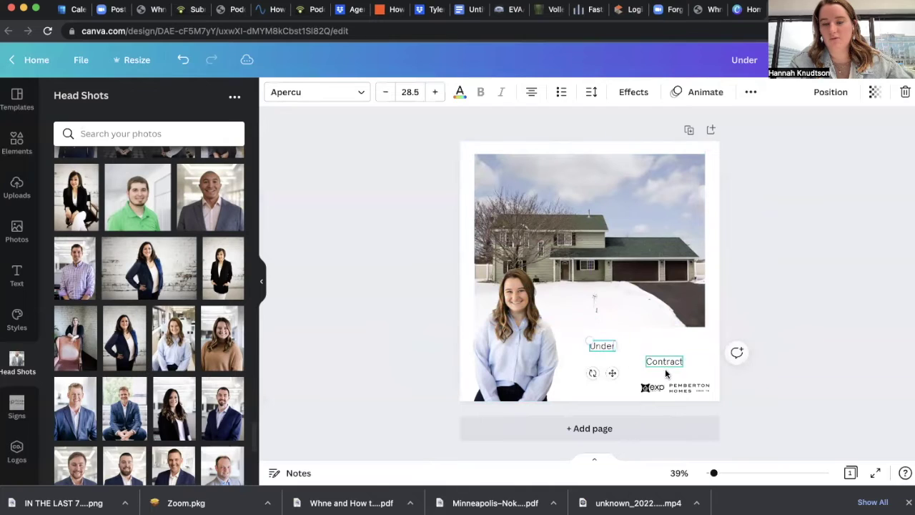
pyautogui.click(827, 296)
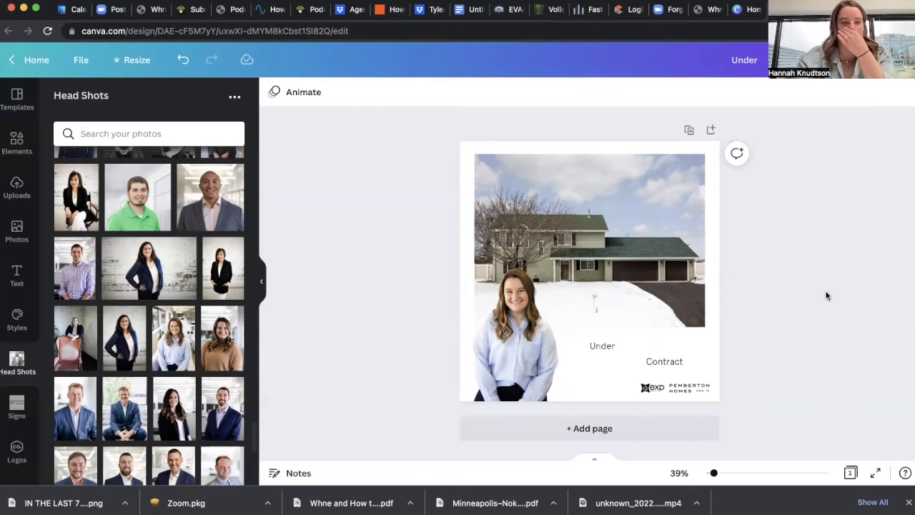
# Step: Search the elements for "square" and add the first solid square to the page
pyautogui.click(17, 147)
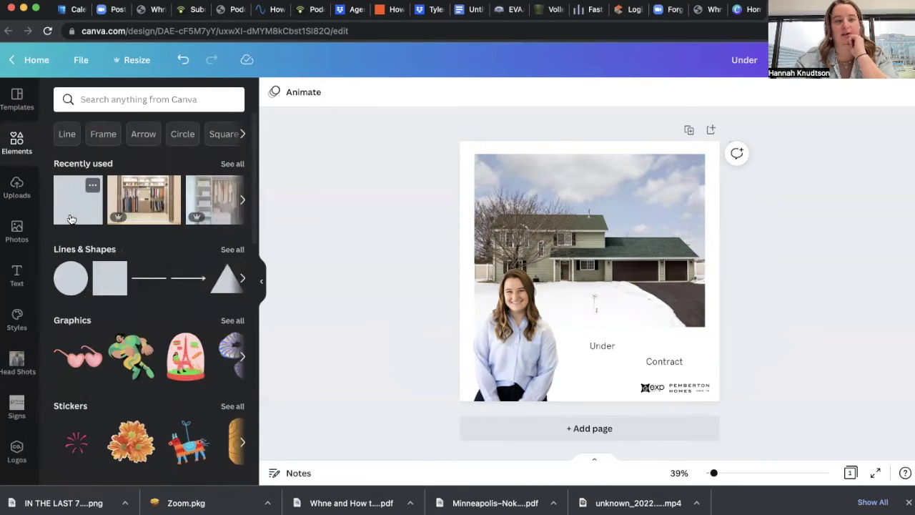
pyautogui.click(152, 99)
pyautogui.write('squa')
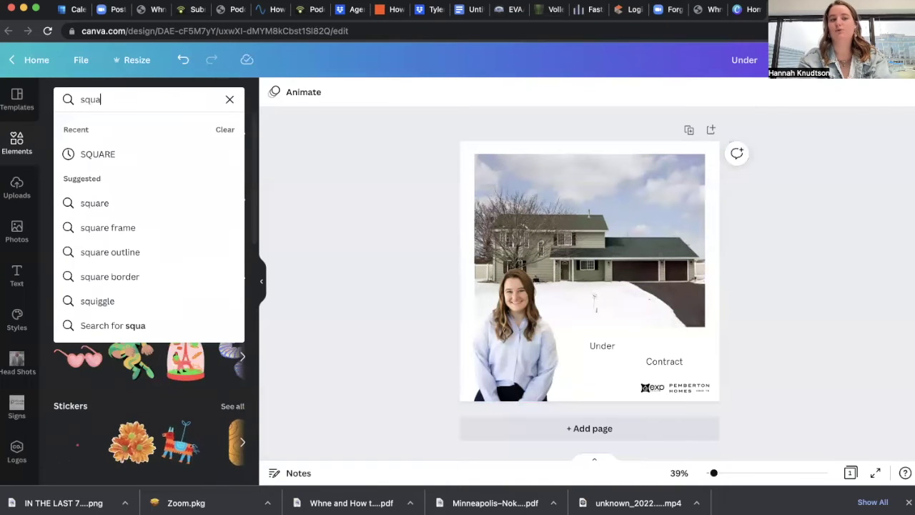
pyautogui.write('re')
pyautogui.press('Return')
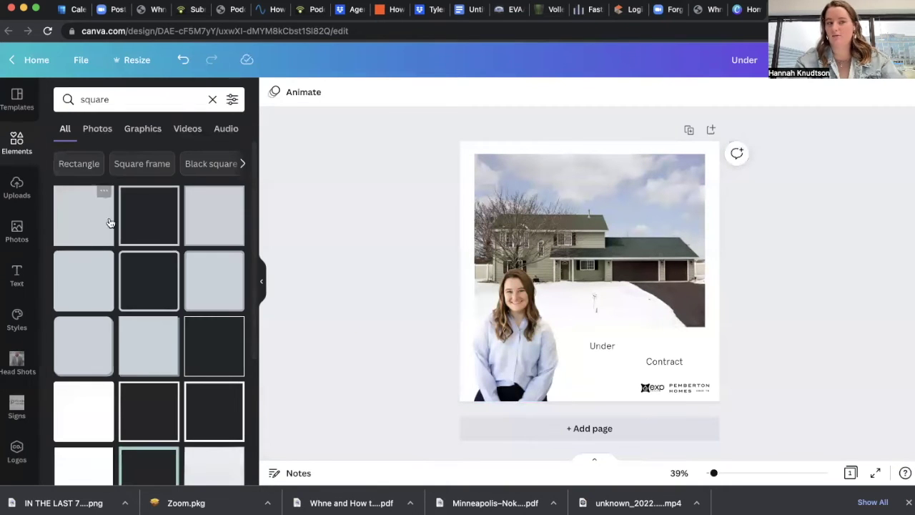
pyautogui.click(92, 236)
# Step: Reshape the square into a band spanning the full page width and move it down over the lower part of the house photo
pyautogui.moveTo(607, 257); pyautogui.dragTo(541, 265)
pyautogui.moveTo(527, 221); pyautogui.dragTo(531, 250)
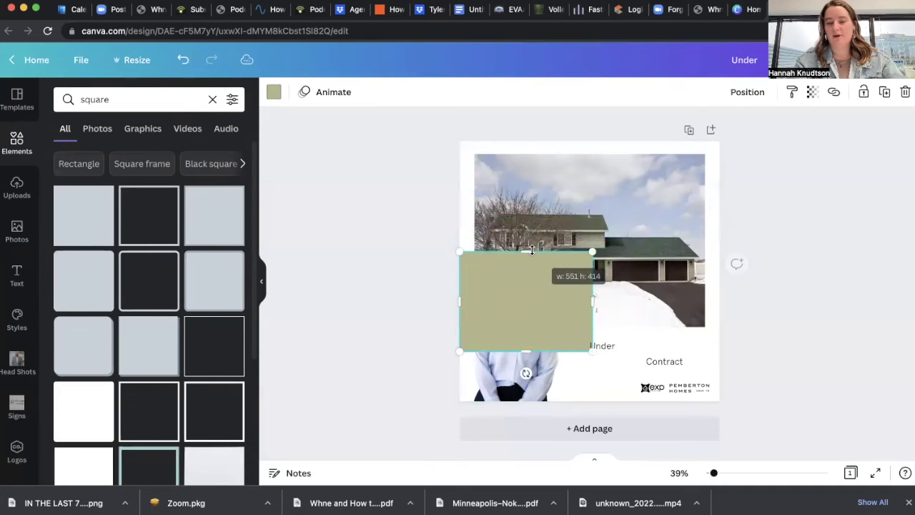
pyautogui.moveTo(593, 301); pyautogui.dragTo(719, 300)
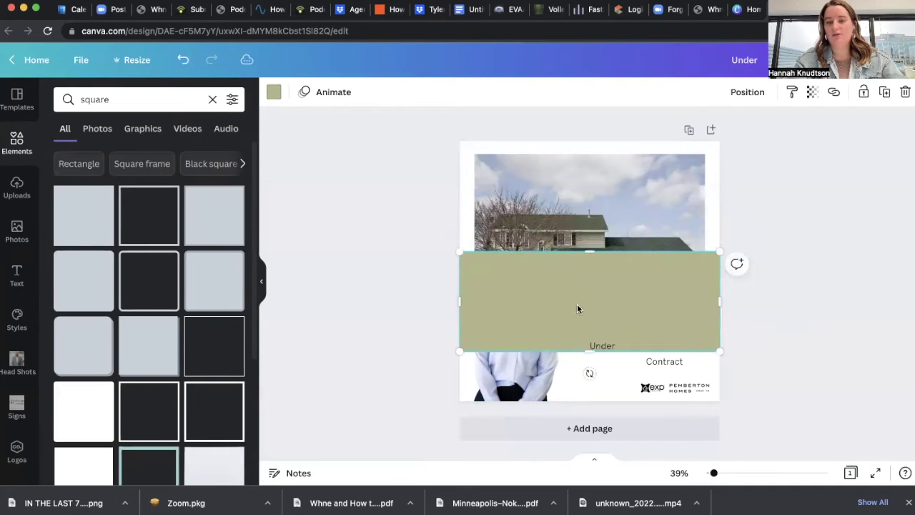
pyautogui.moveTo(529, 323); pyautogui.dragTo(529, 338)
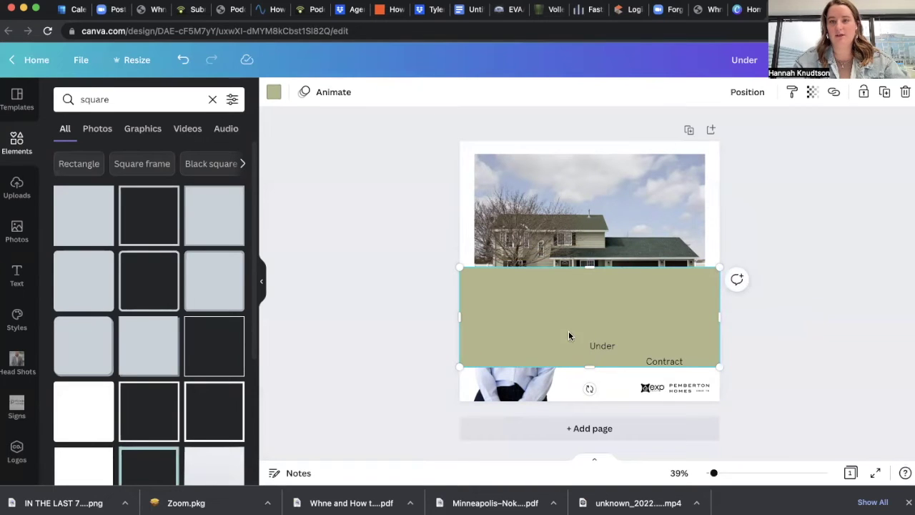
# Step: Send the green band to the back, behind the house photo, head shot and texts
pyautogui.click(745, 92)
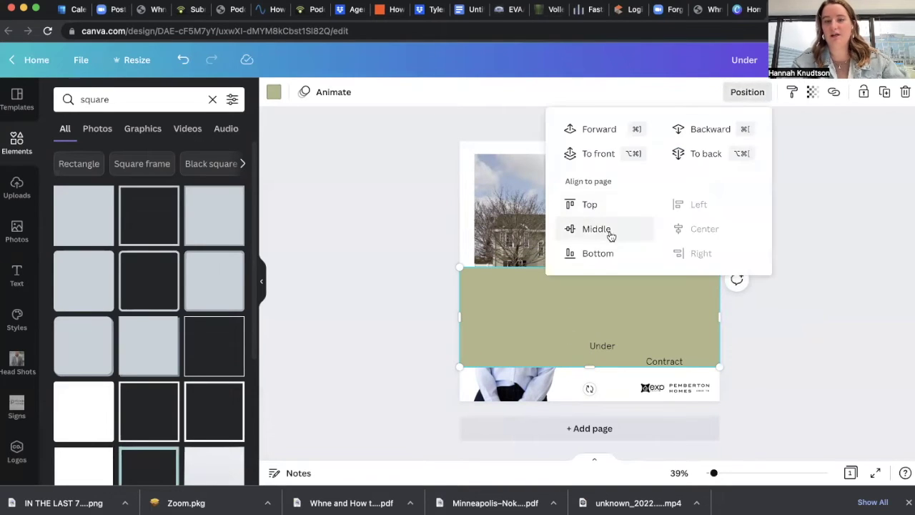
pyautogui.click(697, 153)
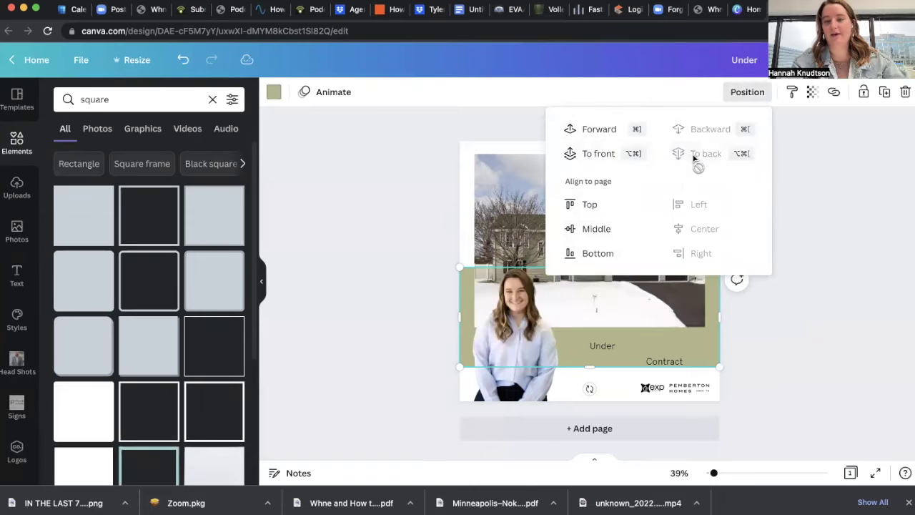
pyautogui.click(813, 319)
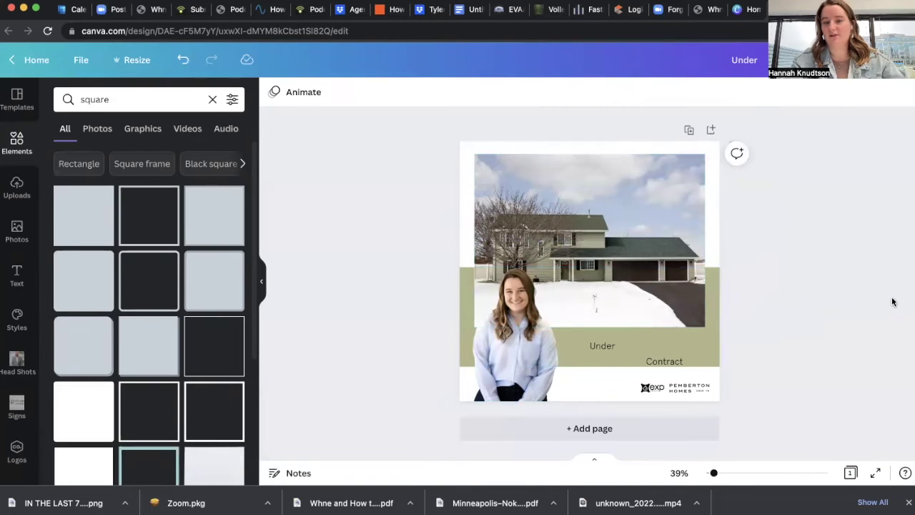
# Step: Enlarge "Under" to size 101 over the photo's lower edge and "Contract" to size 114 directly below it, right of the head shot
pyautogui.moveTo(603, 346); pyautogui.dragTo(685, 303)
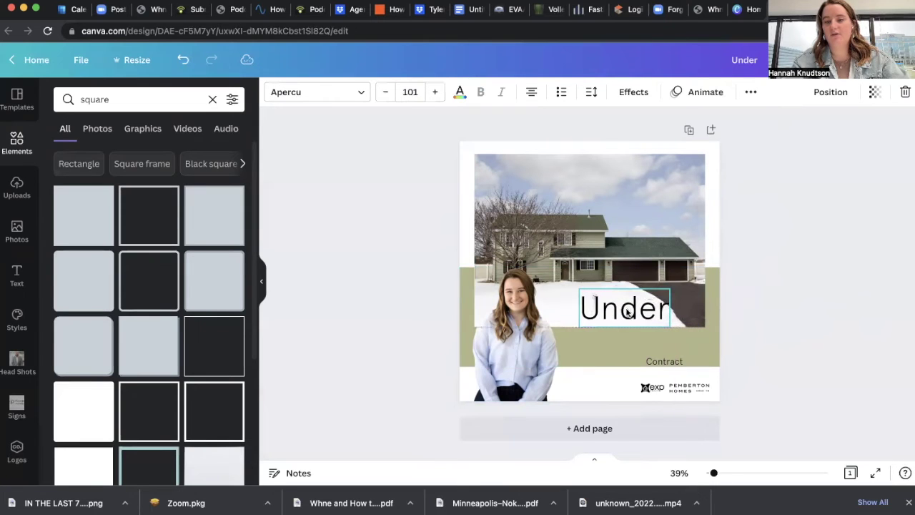
pyautogui.moveTo(659, 361)
pyautogui.mouseDown()
pyautogui.moveTo(589, 333)
pyautogui.moveTo(722, 395)
pyautogui.moveTo(672, 362)
pyautogui.moveTo(651, 368)
pyautogui.mouseUp()
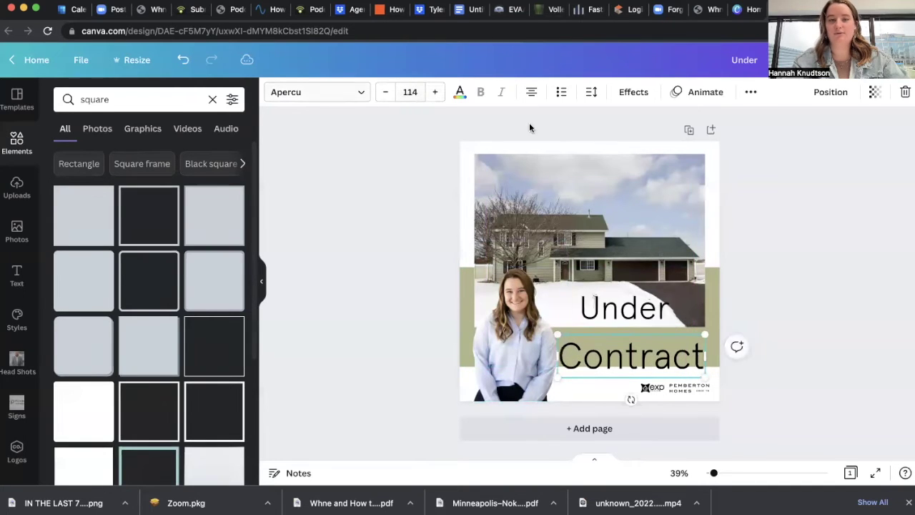
# Step: Change both the "Contract" and "Under" texts to uppercase
pyautogui.click(750, 92)
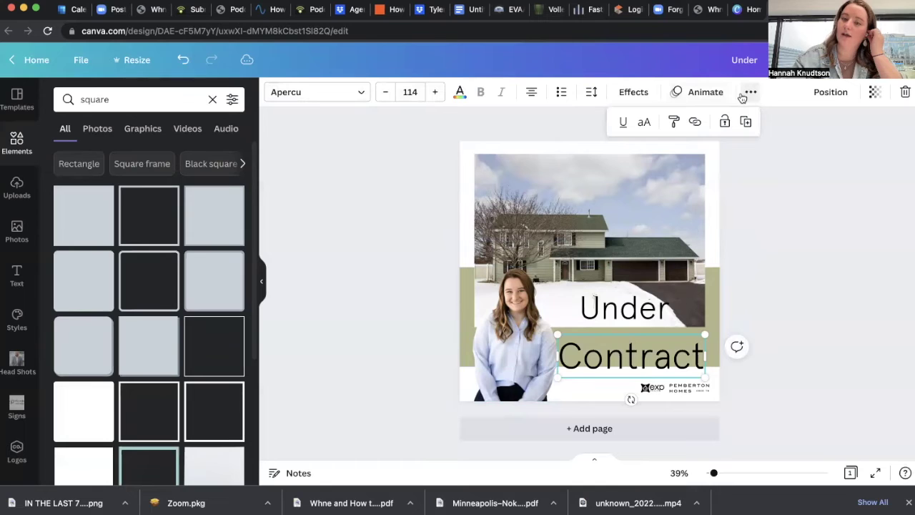
pyautogui.click(645, 122)
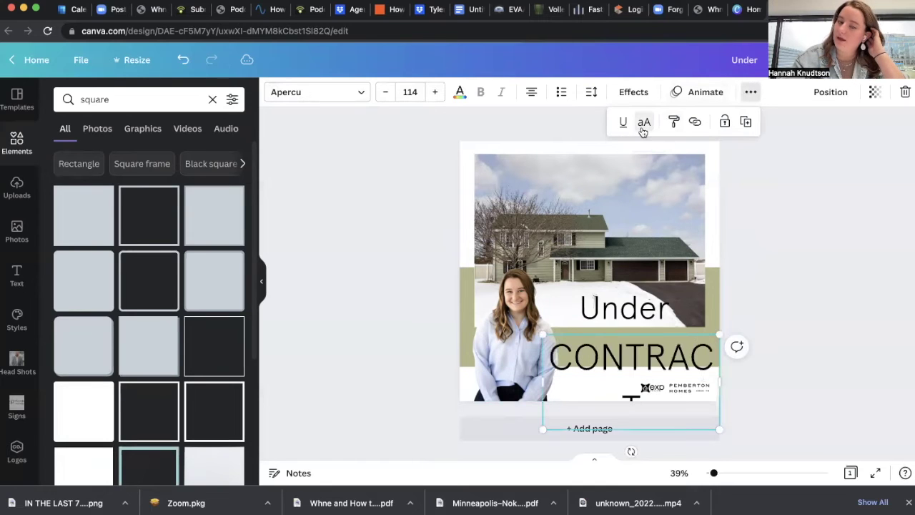
pyautogui.click(749, 92)
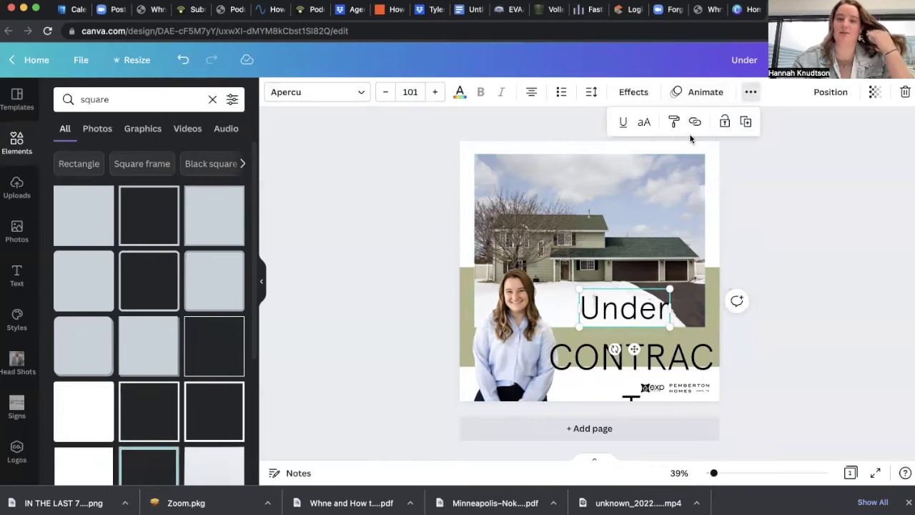
pyautogui.click(644, 122)
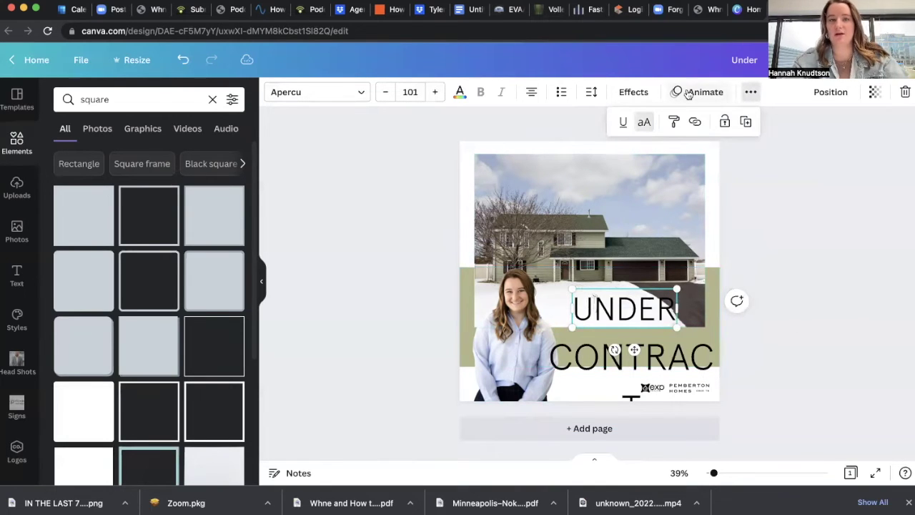
# Step: Apply the Hollow text effect to "UNDER"
pyautogui.click(633, 92)
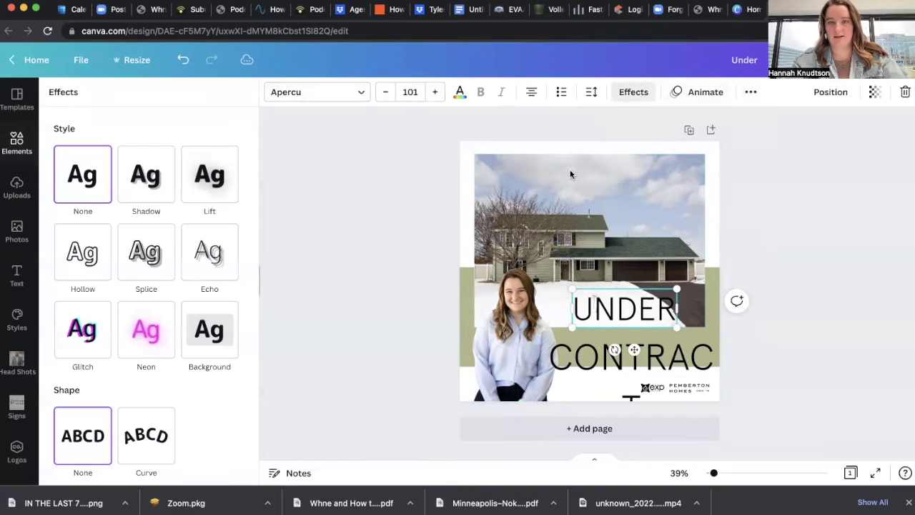
pyautogui.click(80, 265)
# Step: Switch the uppercase formatting of the hollow "UNDER" text off and back on
pyautogui.click(750, 92)
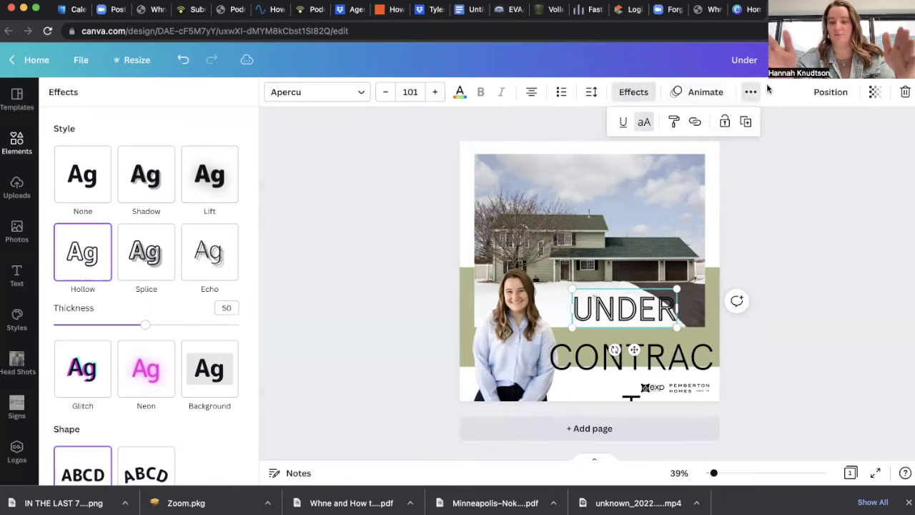
pyautogui.click(645, 123)
pyautogui.click(645, 123)
pyautogui.click(645, 123)
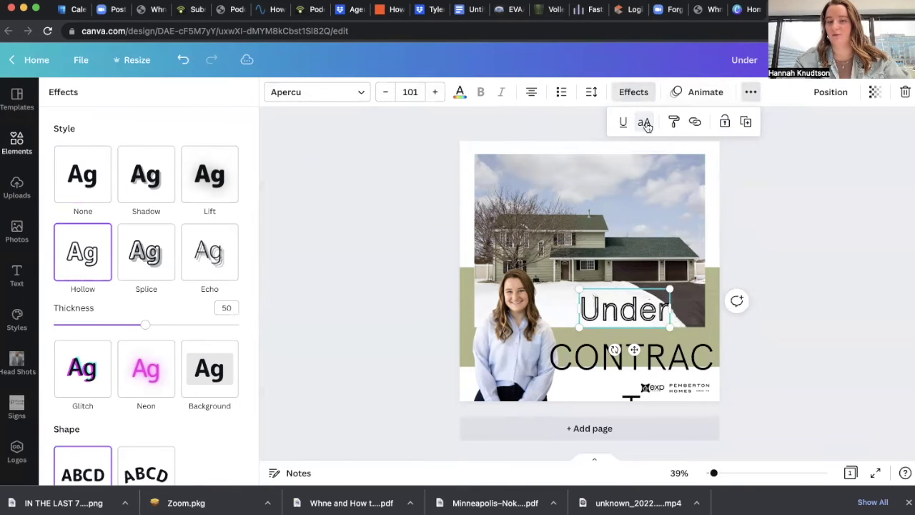
pyautogui.click(645, 123)
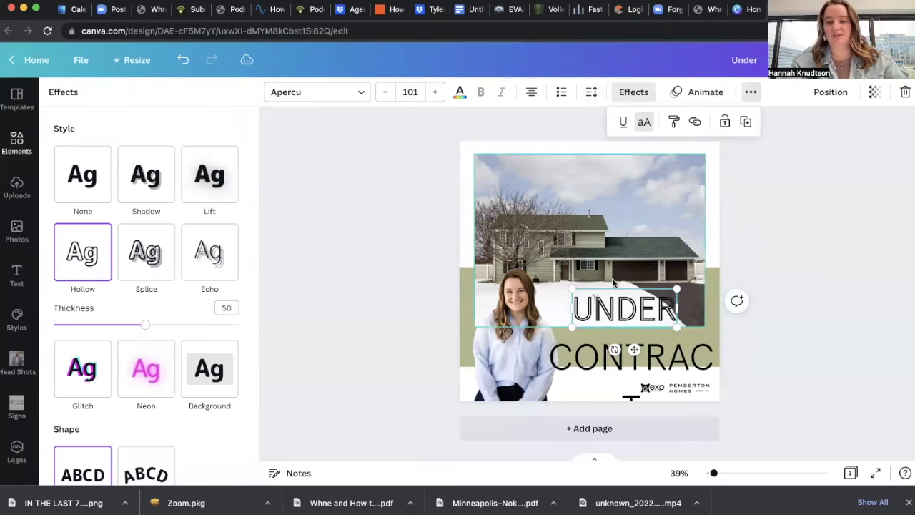
# Step: Reduce the outline thickness of the hollow "UNDER" text
pyautogui.click(634, 99)
pyautogui.click(634, 100)
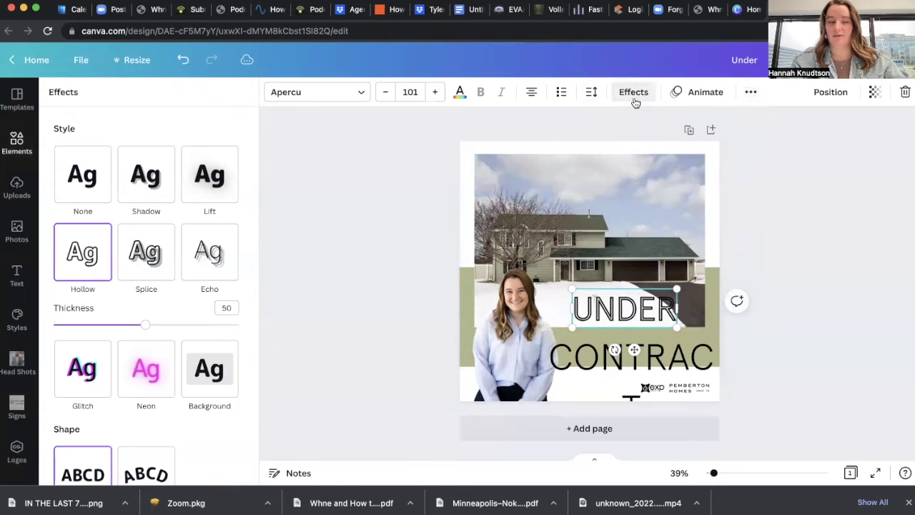
pyautogui.moveTo(145, 325); pyautogui.dragTo(113, 348)
pyautogui.click(386, 389)
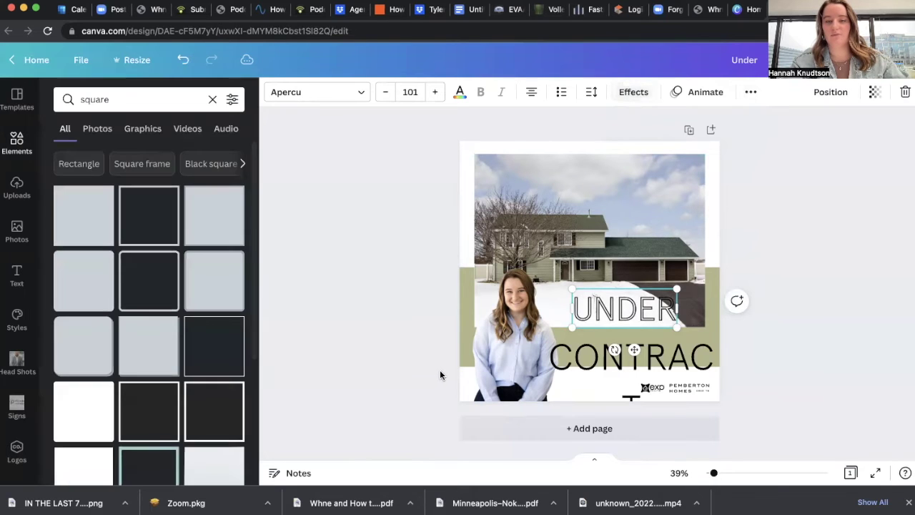
# Step: Move "UNDER" slightly left and down so it sits close above "CONTRACT" at the photo's lower edge
pyautogui.moveTo(664, 307); pyautogui.dragTo(658, 309)
pyautogui.press('Down')
pyautogui.press('Down')
pyautogui.press('Down')
pyautogui.press('Down')
pyautogui.press('Down')
pyautogui.press('Down')
pyautogui.press('Down')
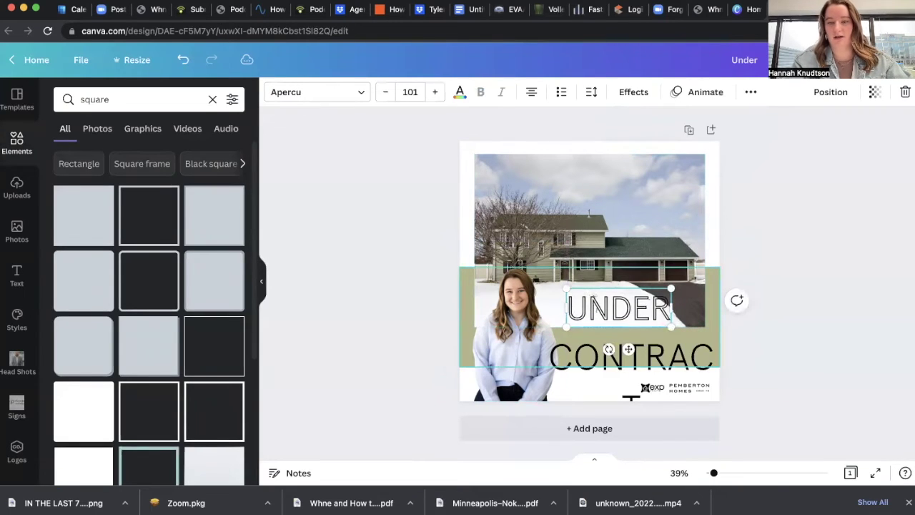
pyautogui.press('Down')
pyautogui.press('Down')
pyautogui.press('Down')
pyautogui.press('Down')
pyautogui.press('Down')
pyautogui.press('Left')
pyautogui.press('Left')
pyautogui.press('Left')
pyautogui.press('Left')
pyautogui.press('Left')
pyautogui.press('Left')
pyautogui.press('Left')
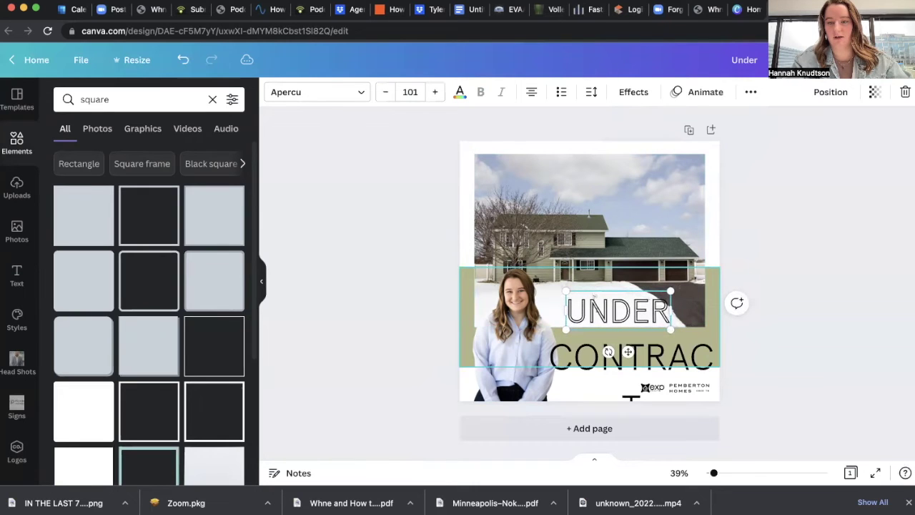
pyautogui.press('Down')
pyautogui.press('Down')
pyautogui.press('Down')
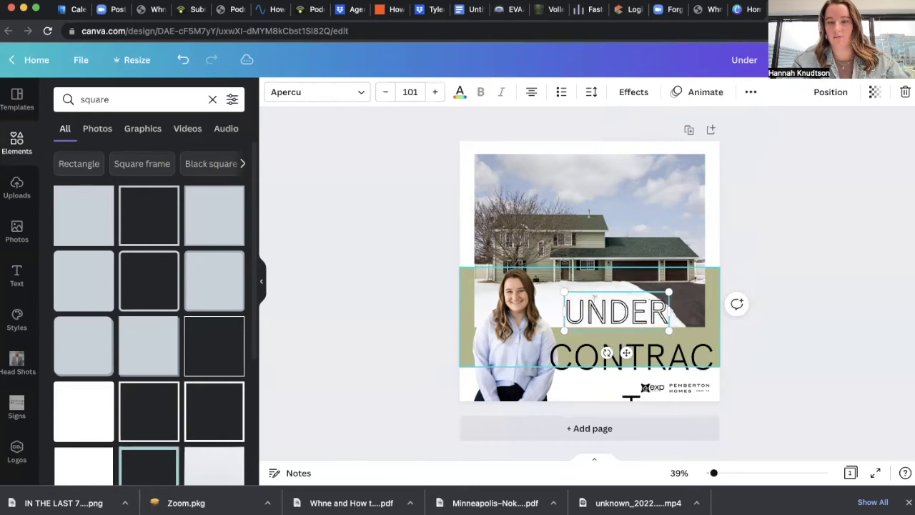
pyautogui.press('Left')
pyautogui.press('Left')
pyautogui.press('Left')
pyautogui.press('Left')
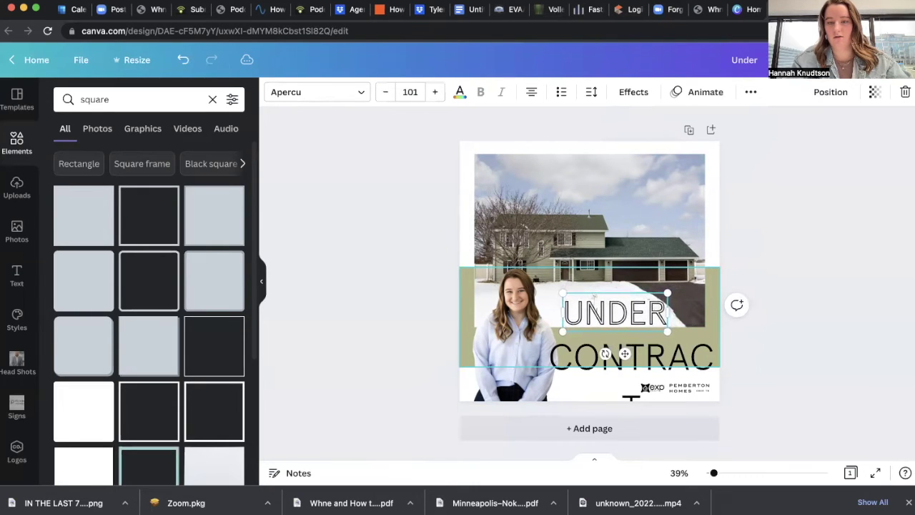
# Step: Shrink "CONTRACT" to size 87.9, widen its text box so the word fits on one line, and left-align it
pyautogui.click(683, 350)
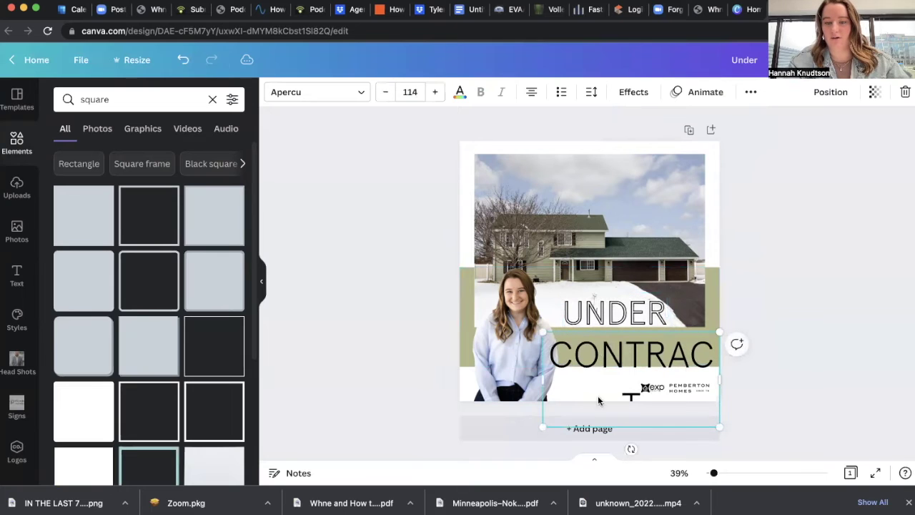
pyautogui.moveTo(544, 427); pyautogui.dragTo(584, 405)
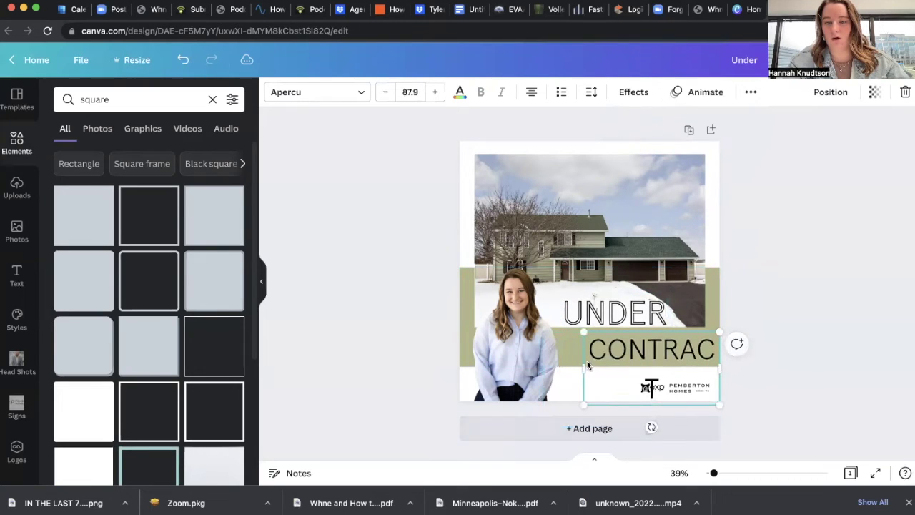
pyautogui.moveTo(580, 368); pyautogui.dragTo(548, 372)
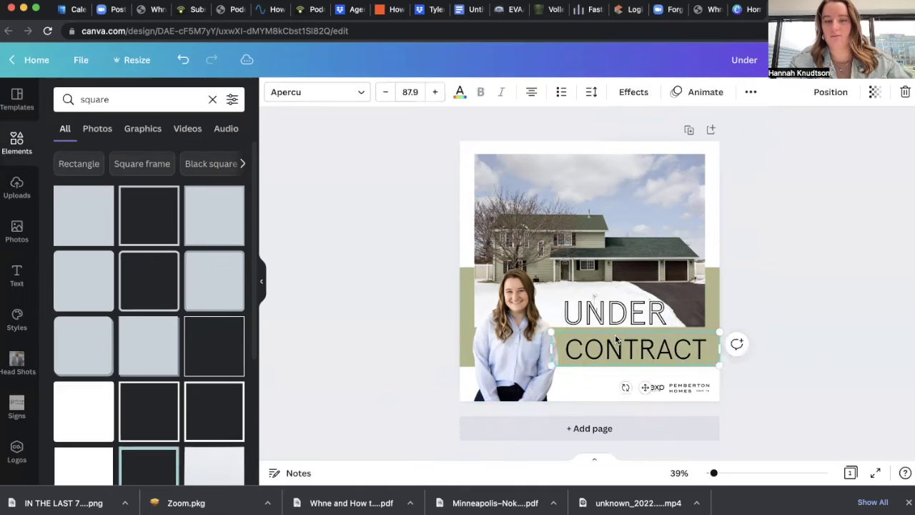
pyautogui.click(531, 92)
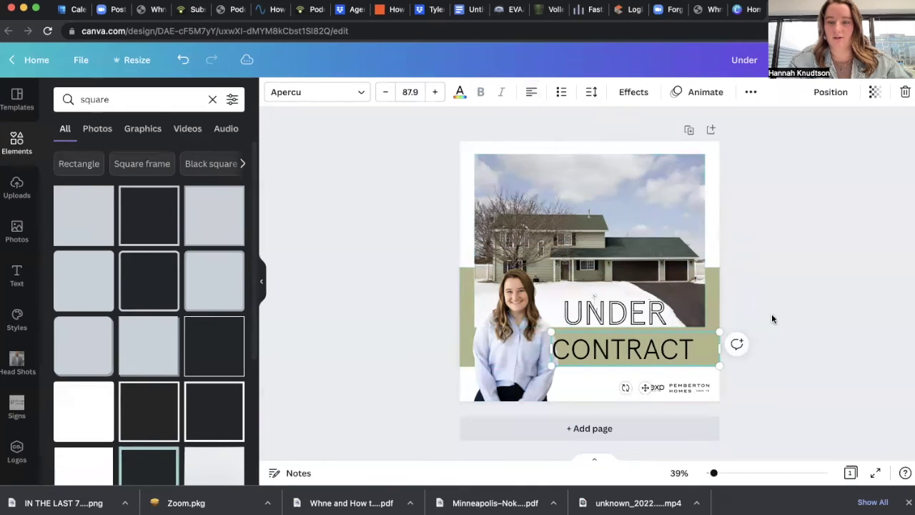
# Step: Move "CONTRACT" directly beneath "UNDER" so the left edges of both words line up
pyautogui.click(609, 308)
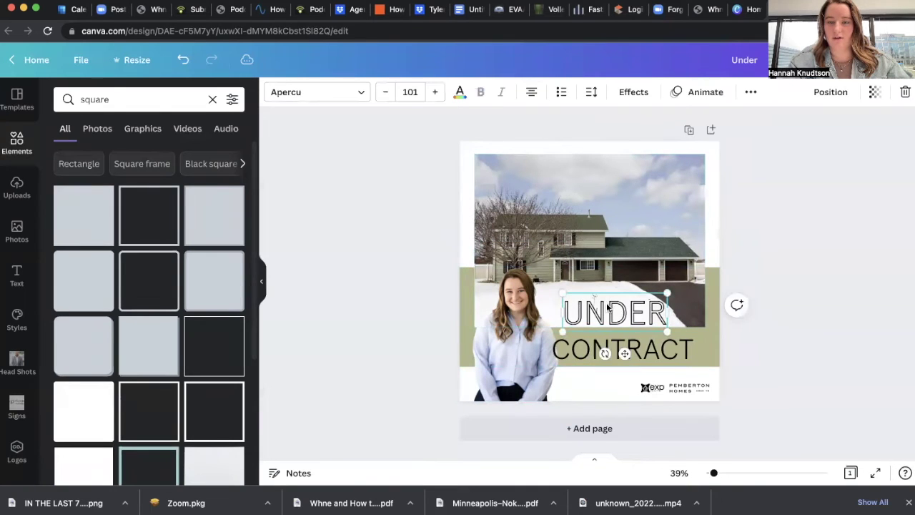
pyautogui.click(764, 278)
pyautogui.click(600, 345)
pyautogui.moveTo(601, 345); pyautogui.dragTo(612, 340)
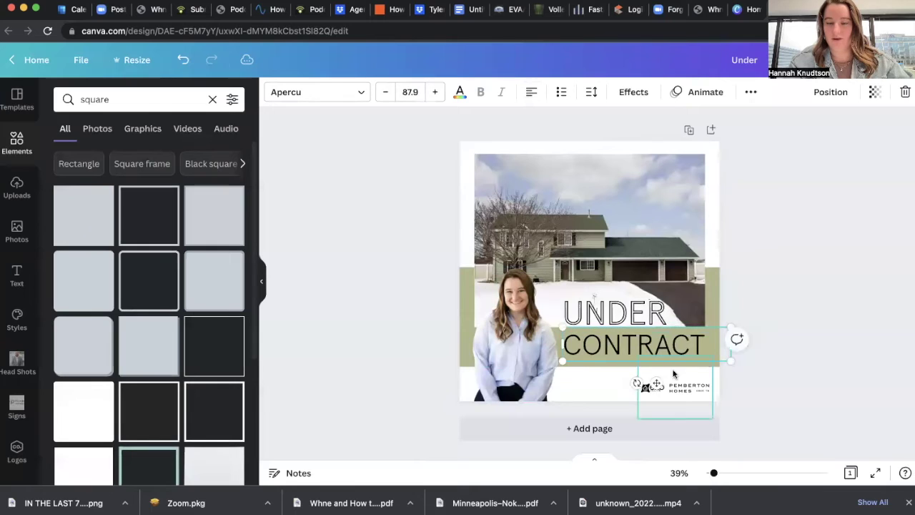
# Step: Move "CONTRACT" up close under "UNDER" and resize it to 87.8 so it ends at the photo's right edge
pyautogui.moveTo(732, 363); pyautogui.dragTo(748, 364)
pyautogui.moveTo(664, 363); pyautogui.dragTo(663, 357)
pyautogui.click(831, 349)
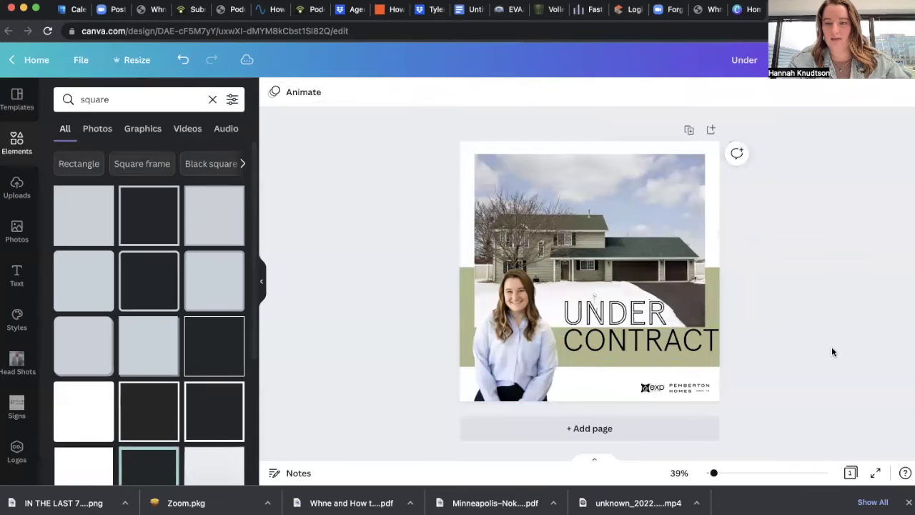
pyautogui.click(744, 350)
pyautogui.moveTo(748, 356); pyautogui.dragTo(731, 356)
pyautogui.click(760, 288)
pyautogui.click(654, 347)
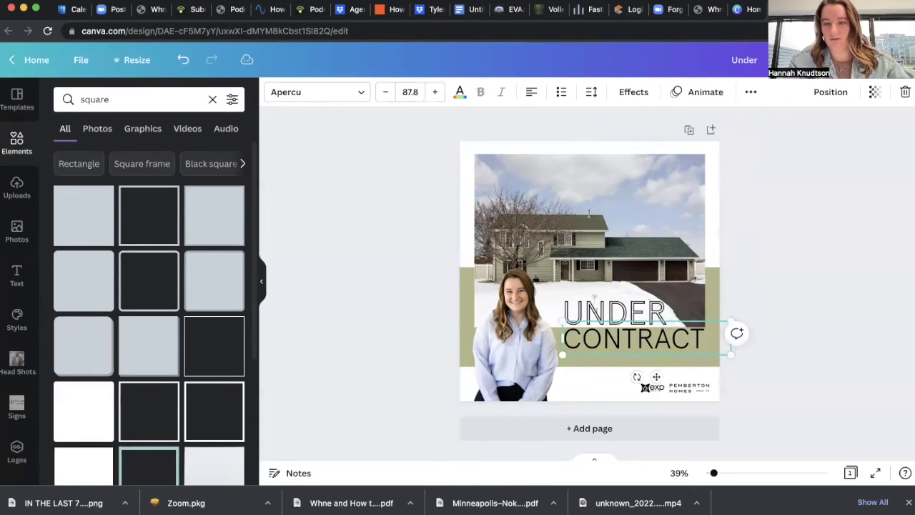
pyautogui.click(771, 288)
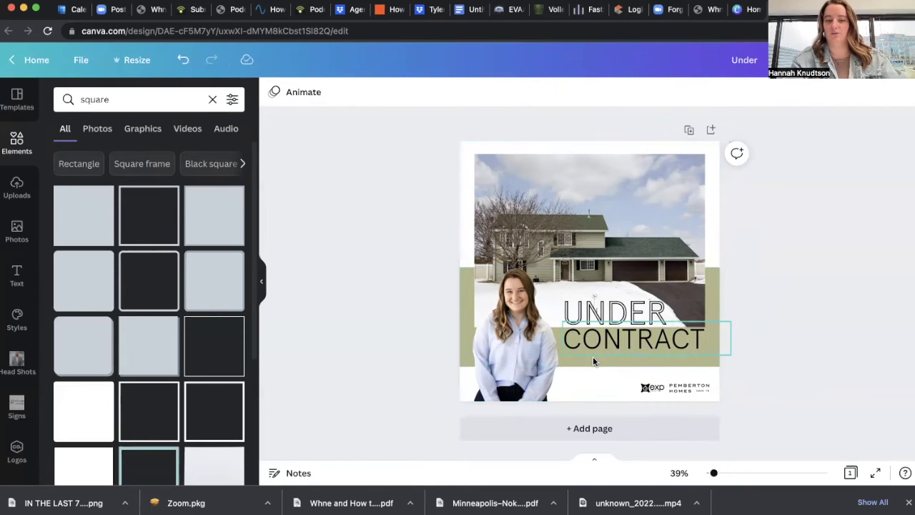
# Step: Lock the green band, and shift the house photo together with both text lines slightly down
pyautogui.click(715, 289)
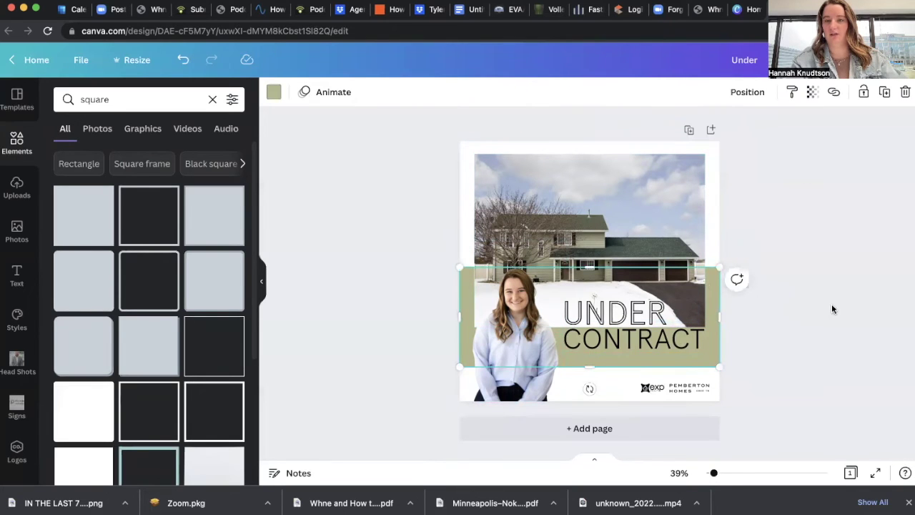
pyautogui.click(864, 93)
pyautogui.moveTo(771, 343); pyautogui.dragTo(634, 288)
pyautogui.moveTo(636, 229); pyautogui.dragTo(633, 242)
pyautogui.click(773, 255)
# Step: Extend the house photo's upper edge upward to restore the narrow white margin above it
pyautogui.click(630, 220)
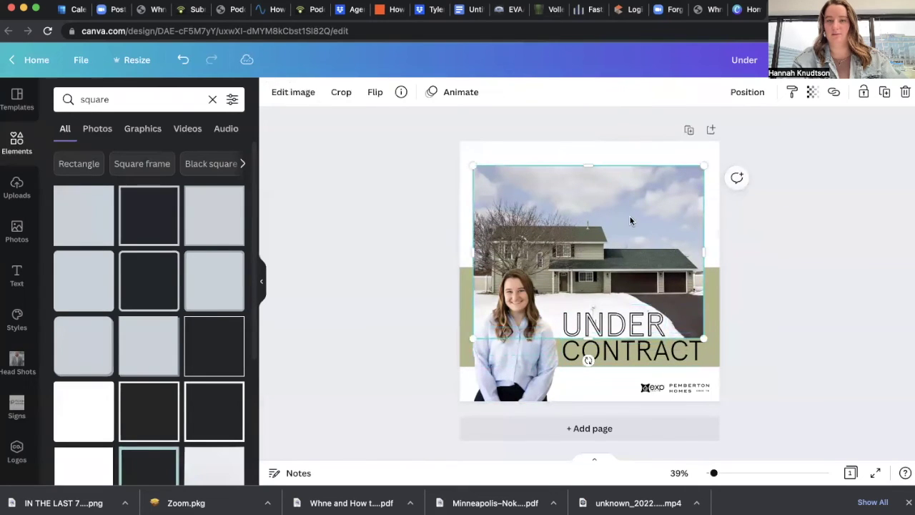
pyautogui.moveTo(588, 167); pyautogui.dragTo(586, 155)
pyautogui.click(740, 198)
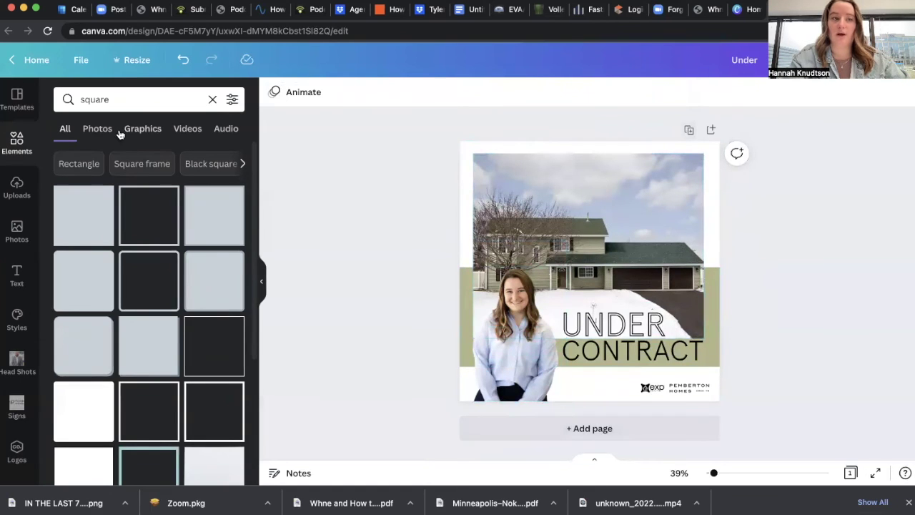
# Step: Return to the home page and open the recent design "Under Contract/Closed Templates"
pyautogui.click(16, 63)
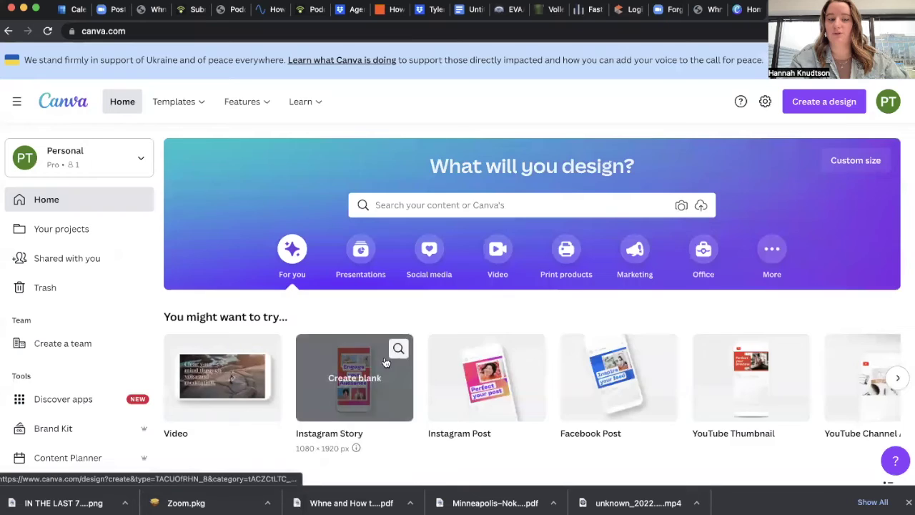
pyautogui.scroll(-5, 384, 360)
pyautogui.scroll(2, 384, 360)
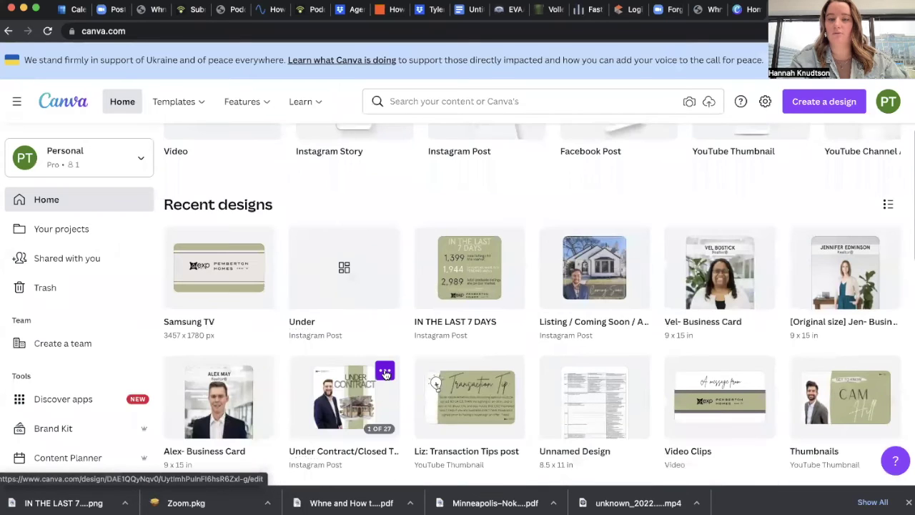
pyautogui.scroll(-1, 385, 373)
pyautogui.click(384, 374)
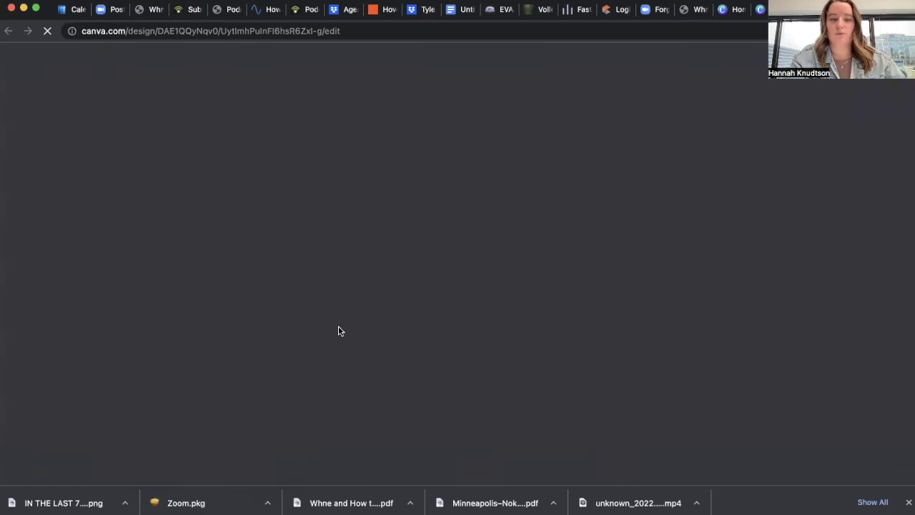
# Step: Look through the pages of the template collection to examine the layouts of its under contract, accepted offer and closing day posts
pyautogui.scroll(-20, 517, 330)
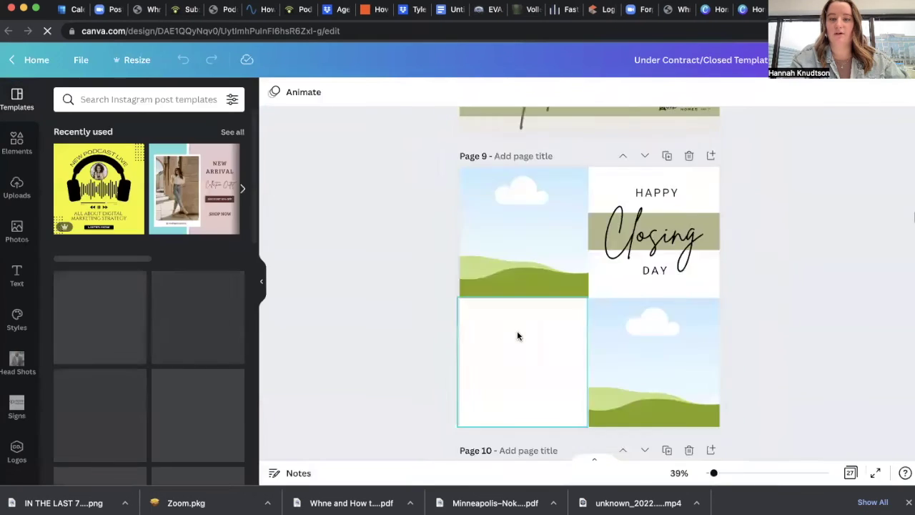
pyautogui.scroll(-20, 517, 333)
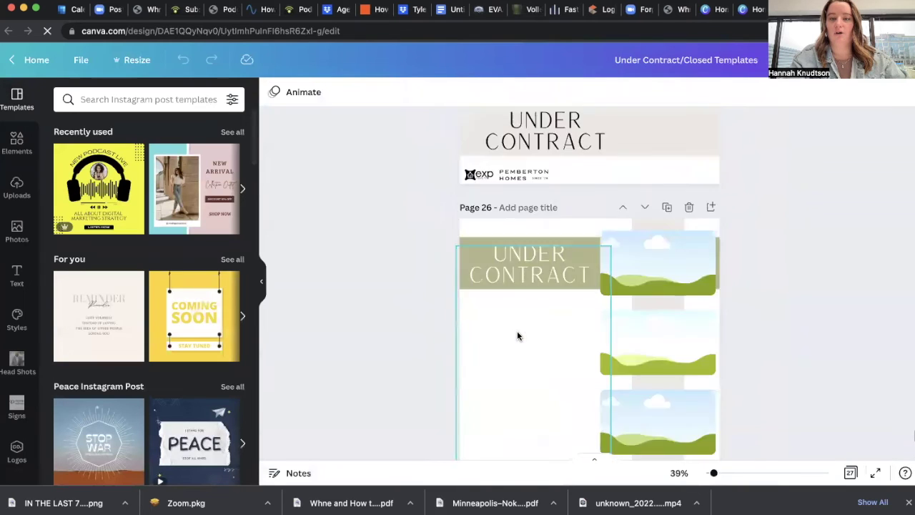
pyautogui.scroll(2, 518, 336)
pyautogui.scroll(20, 517, 336)
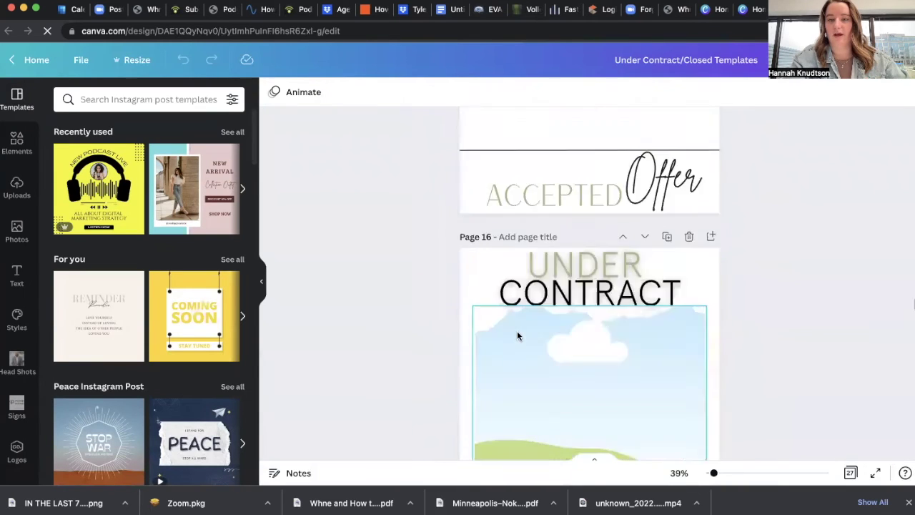
pyautogui.scroll(6, 518, 336)
pyautogui.scroll(-20, 517, 336)
pyautogui.scroll(-20, 518, 336)
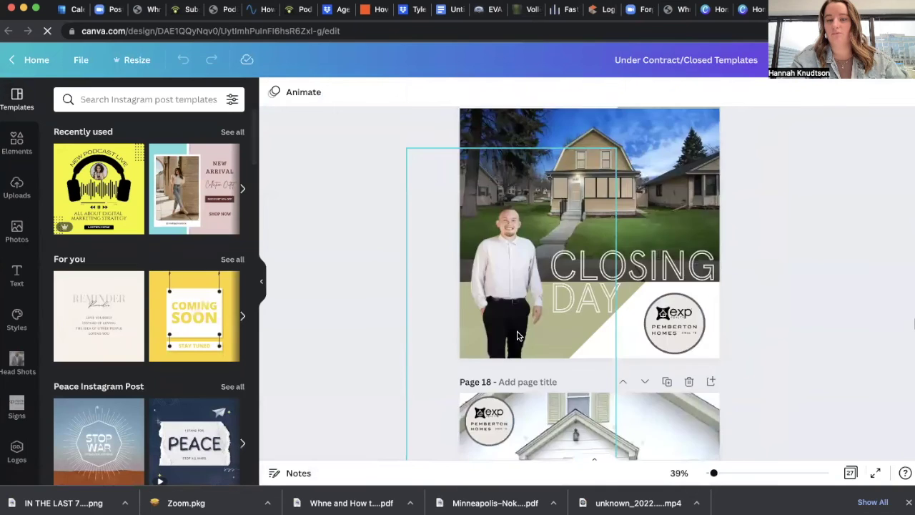
pyautogui.scroll(-5, 517, 330)
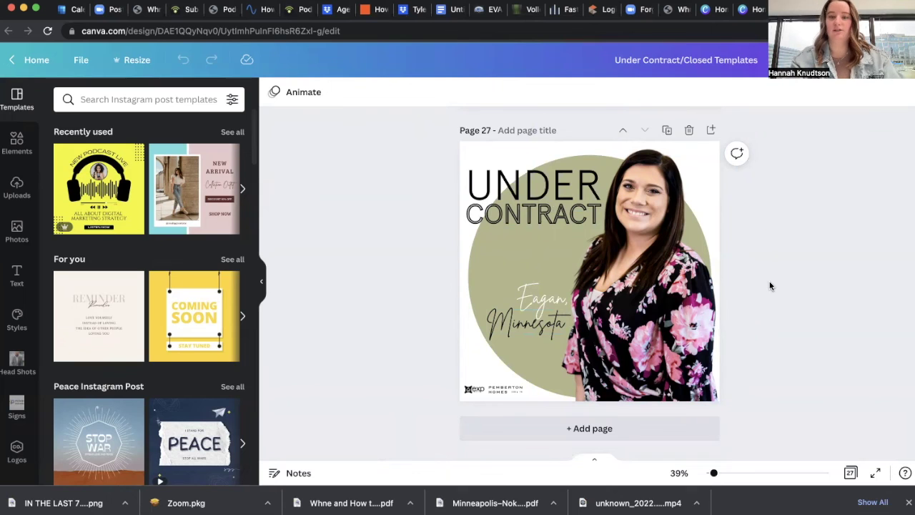
pyautogui.scroll(5, 770, 286)
pyautogui.scroll(10, 770, 286)
pyautogui.scroll(12, 770, 286)
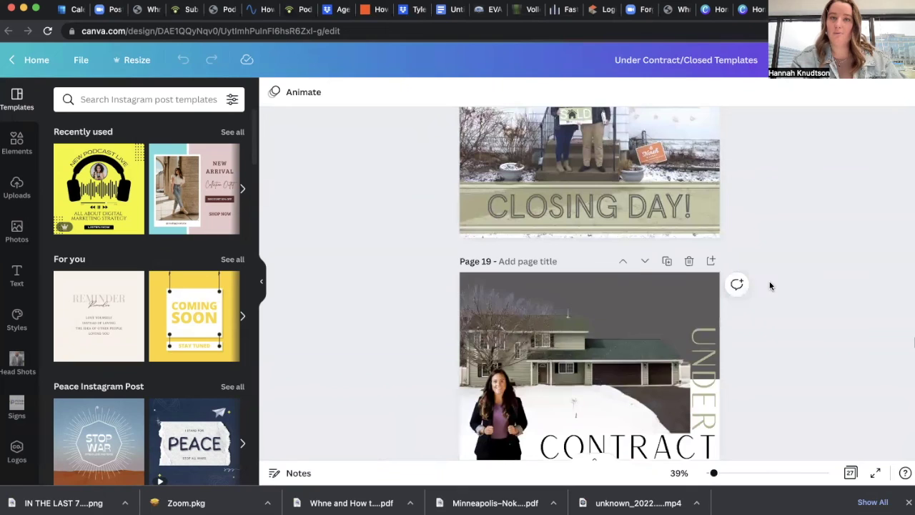
pyautogui.scroll(8, 770, 286)
pyautogui.scroll(6, 770, 286)
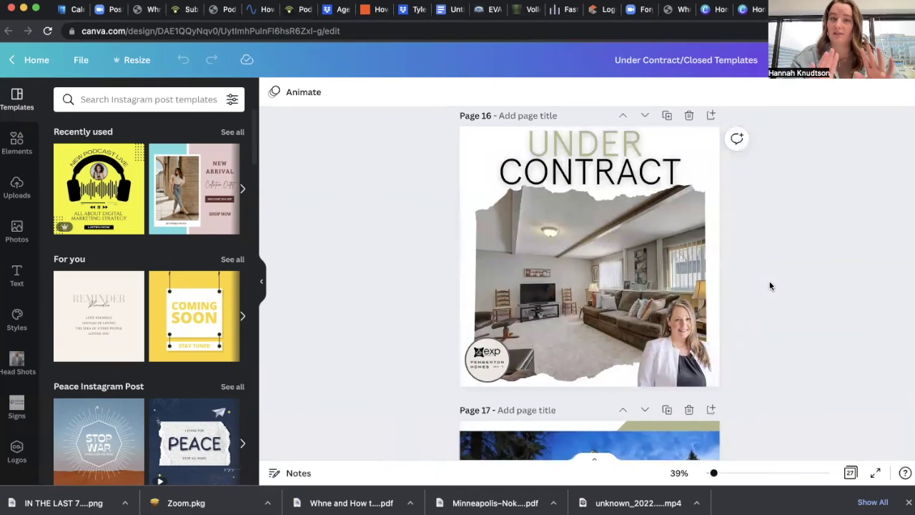
pyautogui.scroll(6, 770, 286)
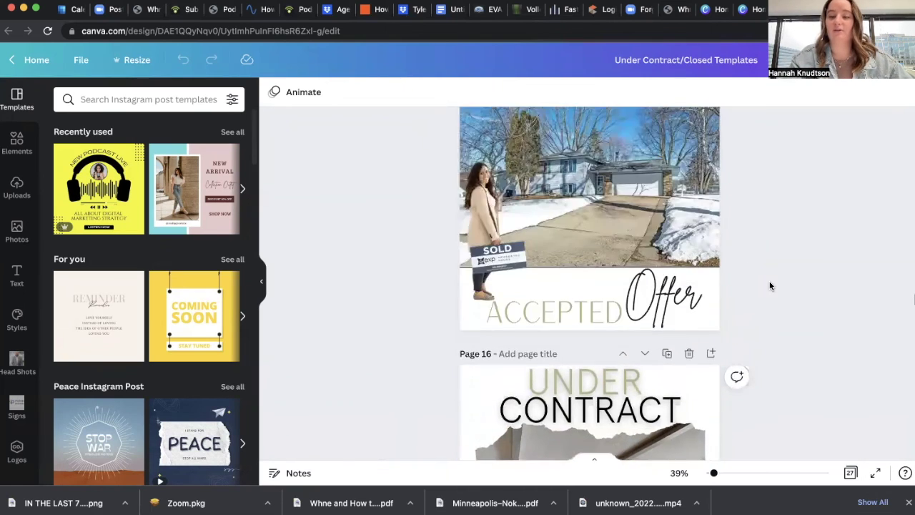